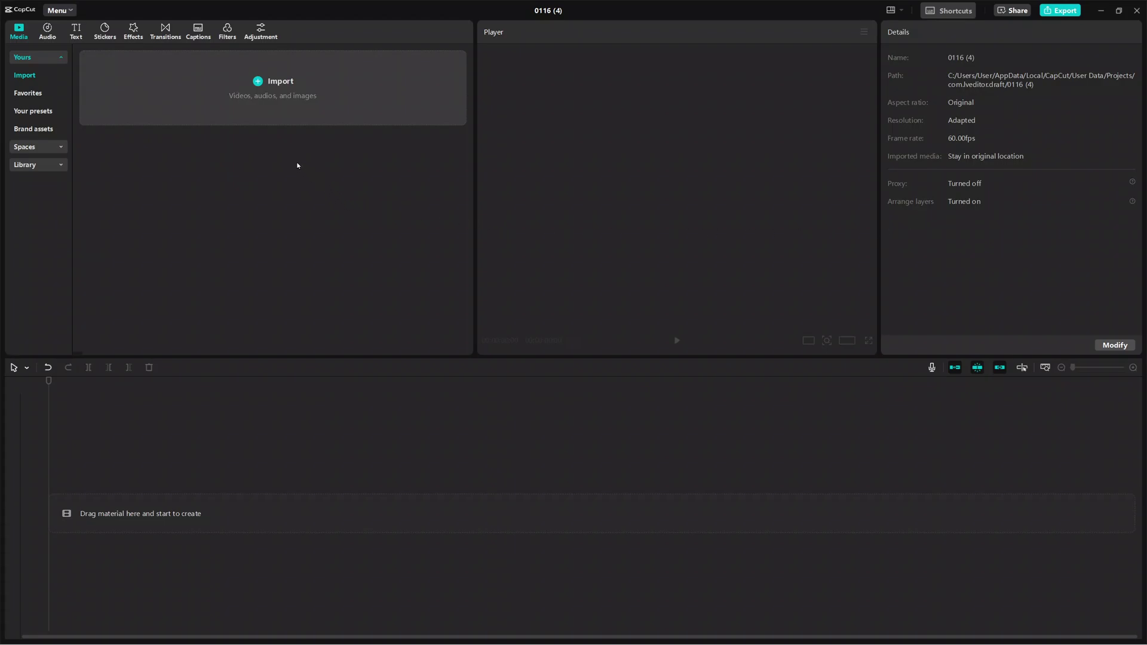
# Import the 206779_medium video from the CapCut folder in Downloads.
pyautogui.click(266, 93)
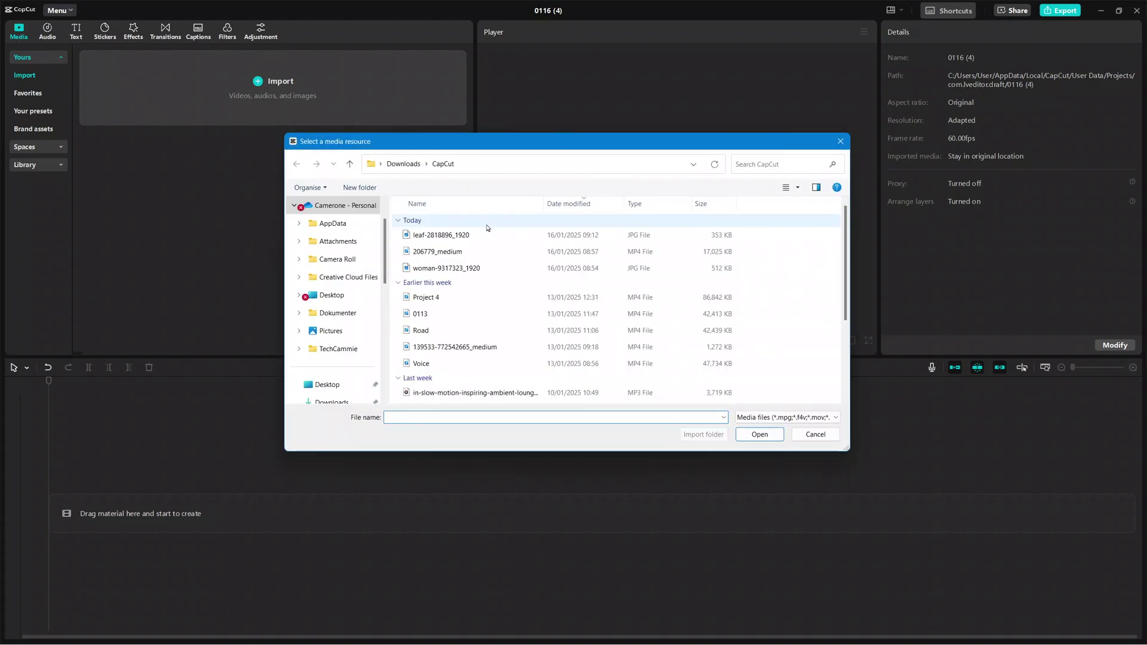
pyautogui.scroll(-2, 327, 328)
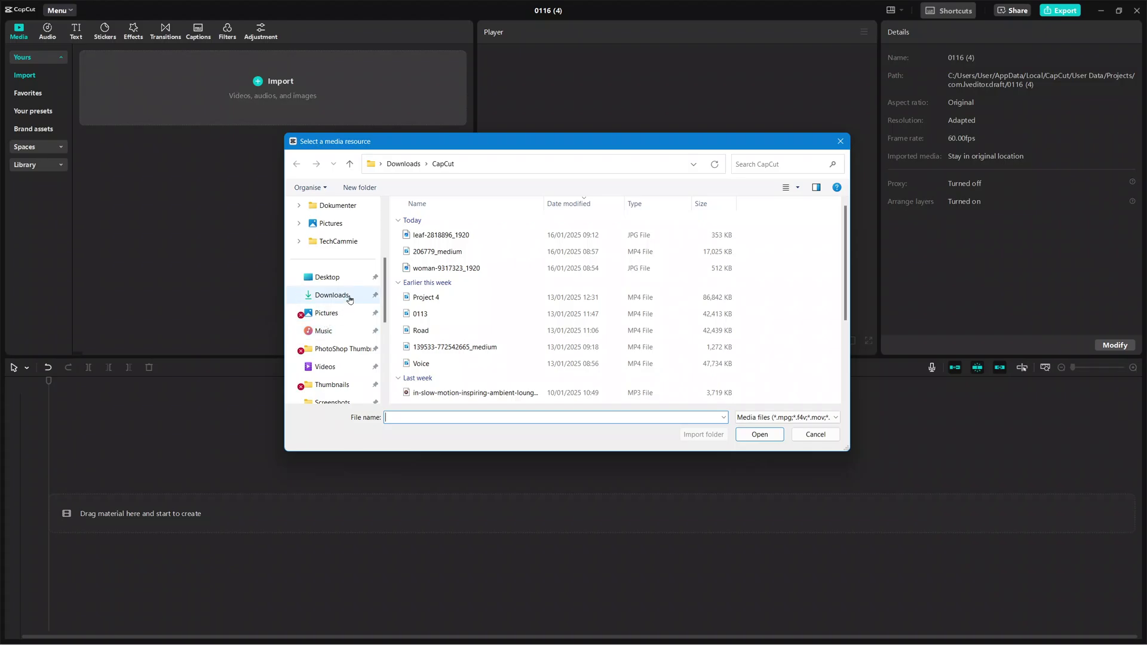
pyautogui.click(350, 297)
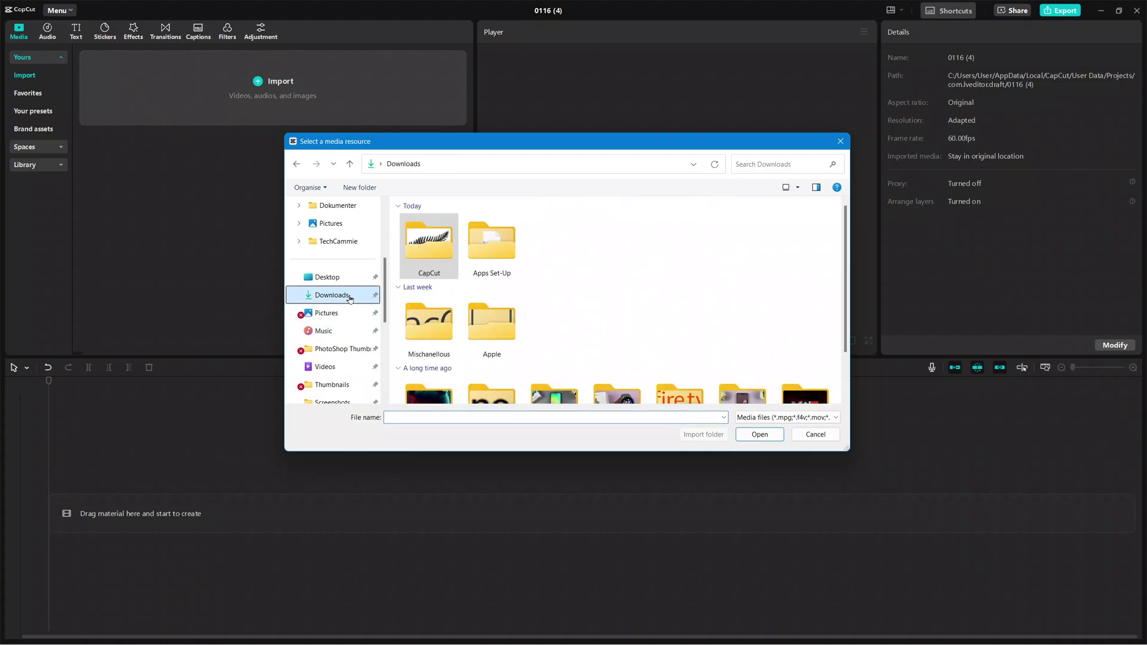
pyautogui.doubleClick(433, 250)
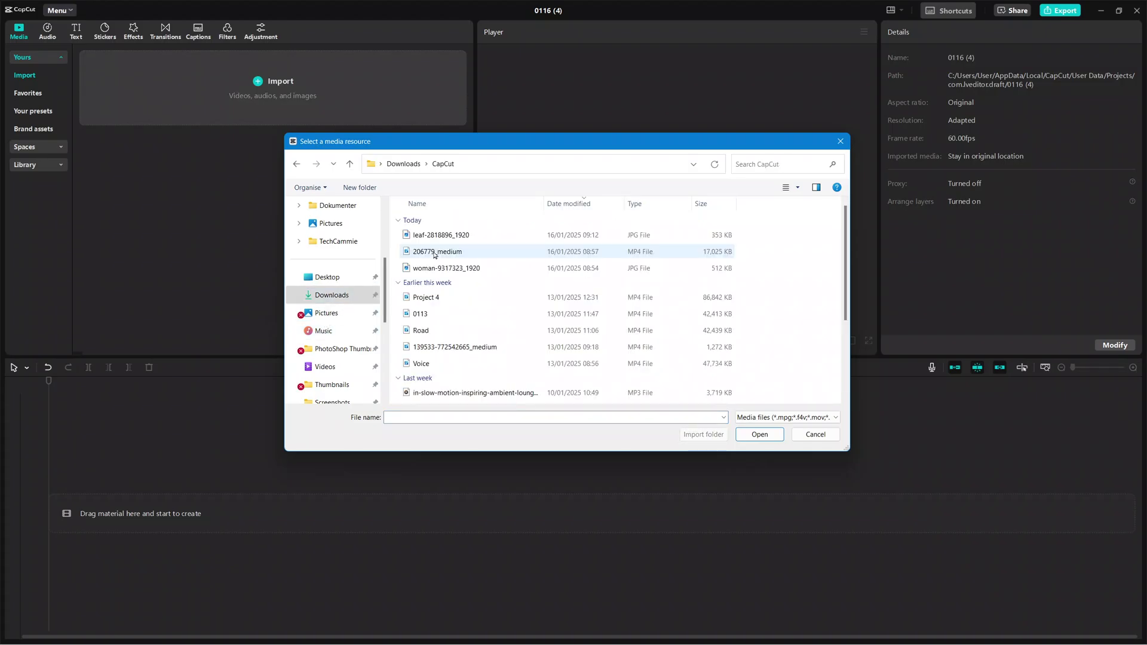
pyautogui.click(571, 259)
pyautogui.click(774, 439)
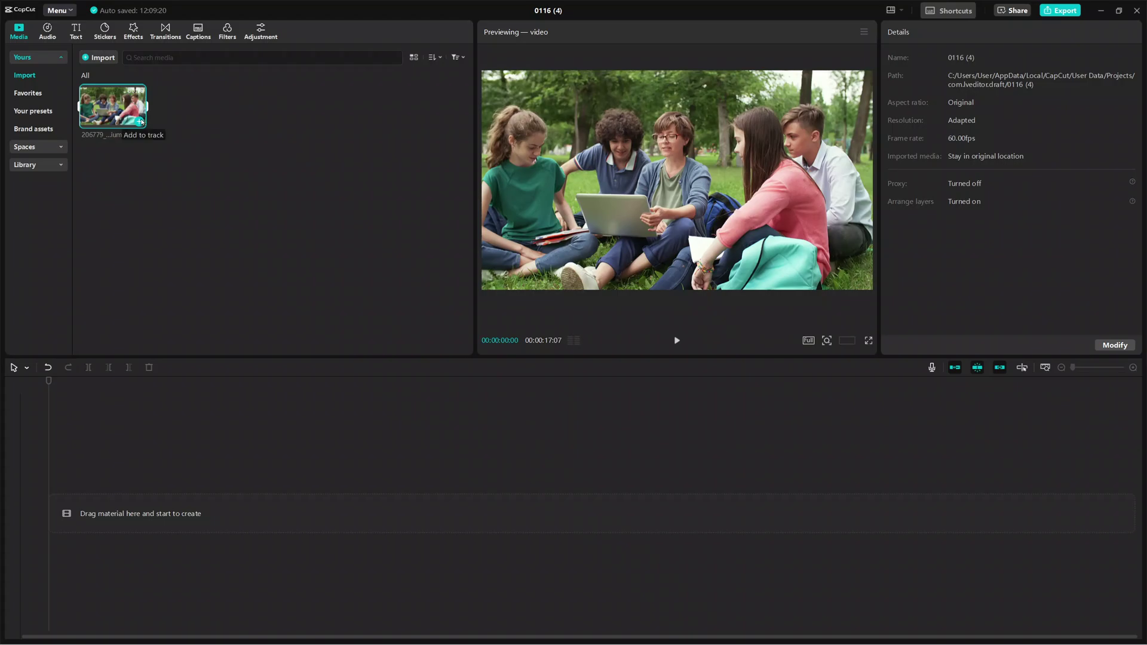
# Add the imported video to the main track, preview the opening seconds, and return the playhead to the start.
pyautogui.moveTo(107, 108); pyautogui.dragTo(102, 518)
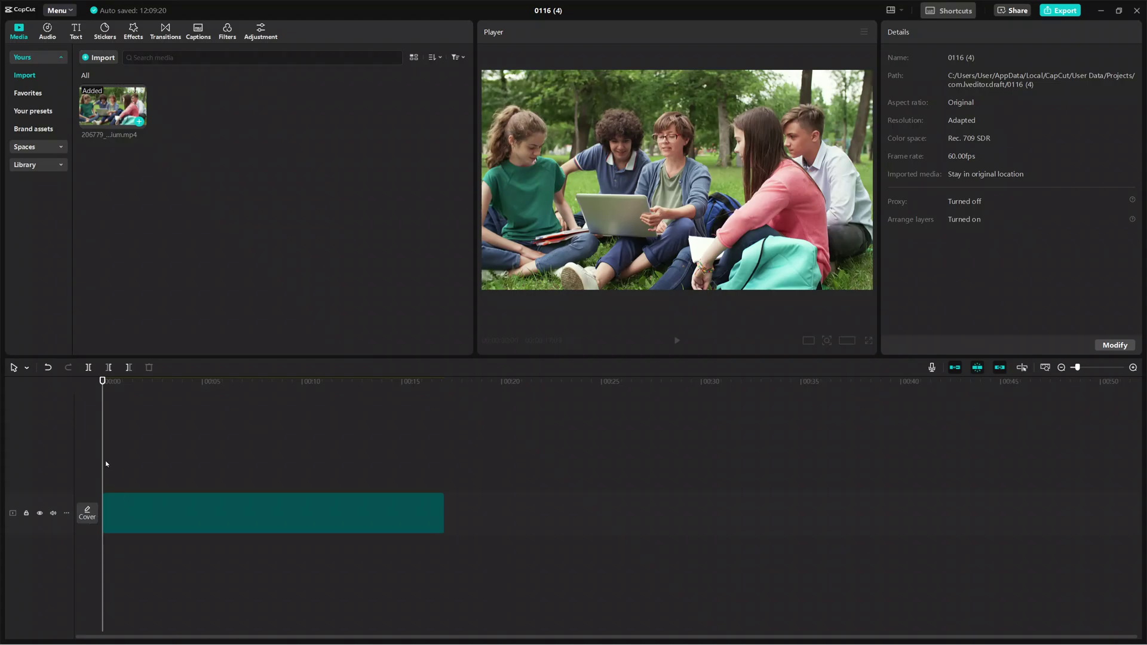
pyautogui.click(677, 340)
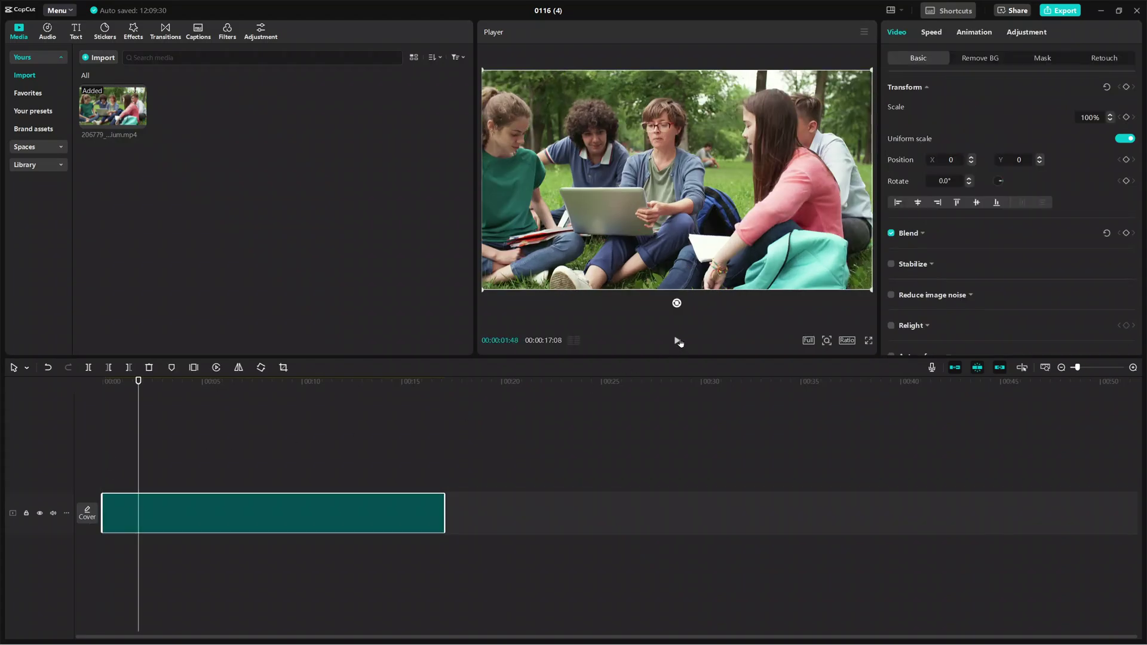
pyautogui.click(679, 341)
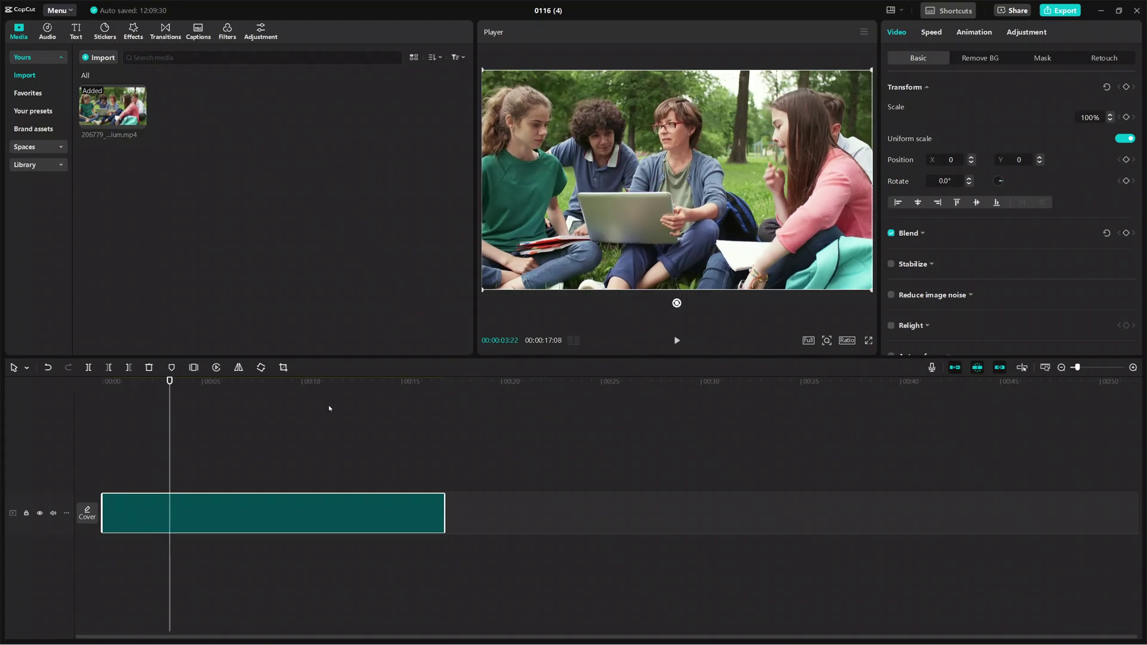
pyautogui.moveTo(170, 452); pyautogui.dragTo(102, 461)
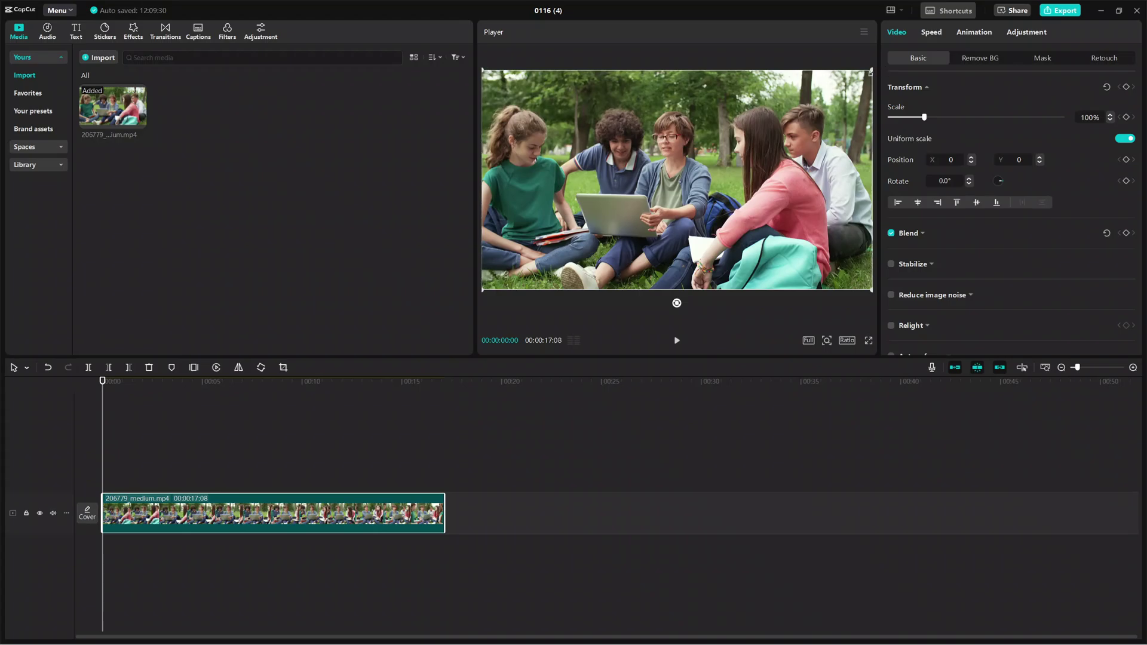
# Scale the video down to 93% and fill the canvas around it with the pinkish-red preset color.
pyautogui.moveTo(871, 71); pyautogui.dragTo(853, 83)
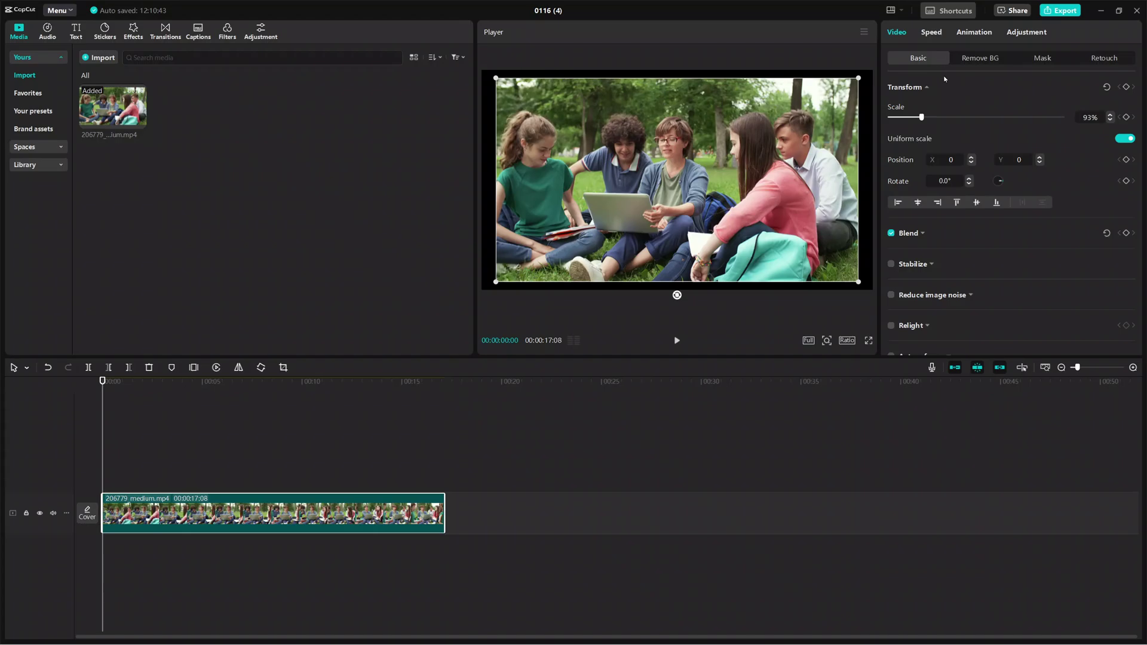
pyautogui.scroll(-3, 996, 245)
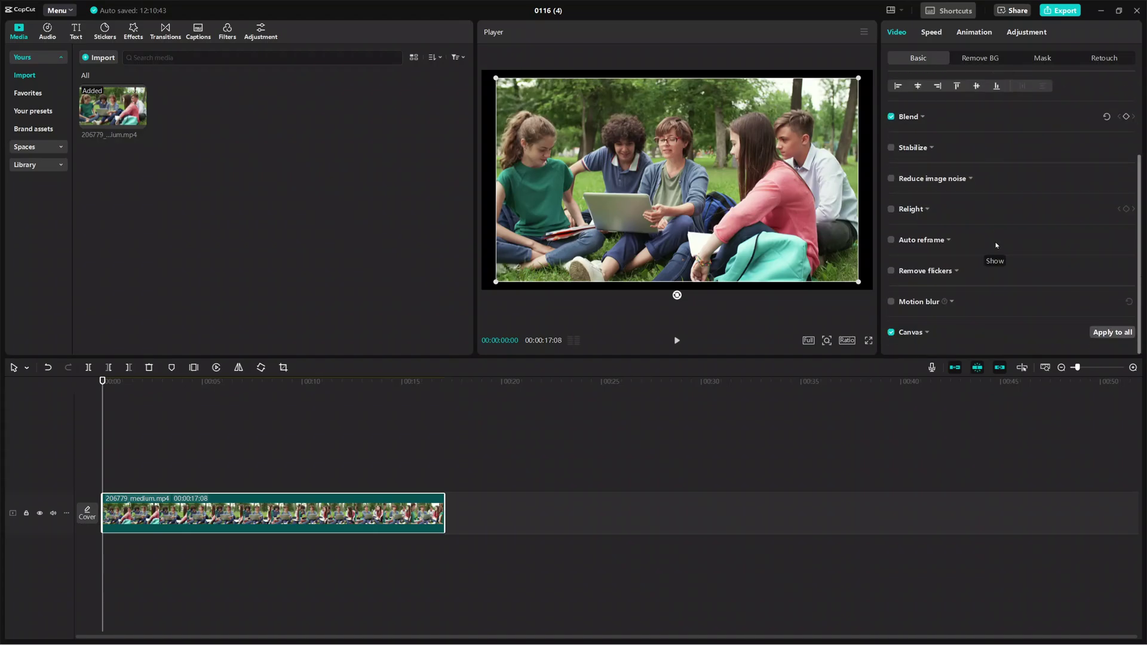
pyautogui.click(928, 333)
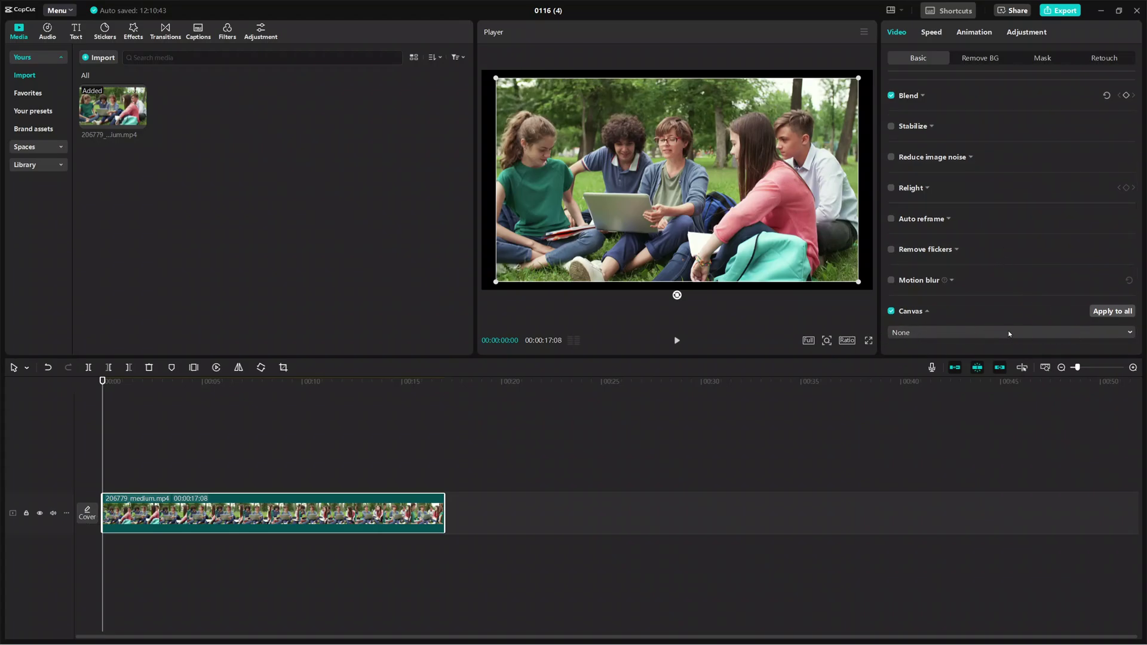
pyautogui.click(1129, 333)
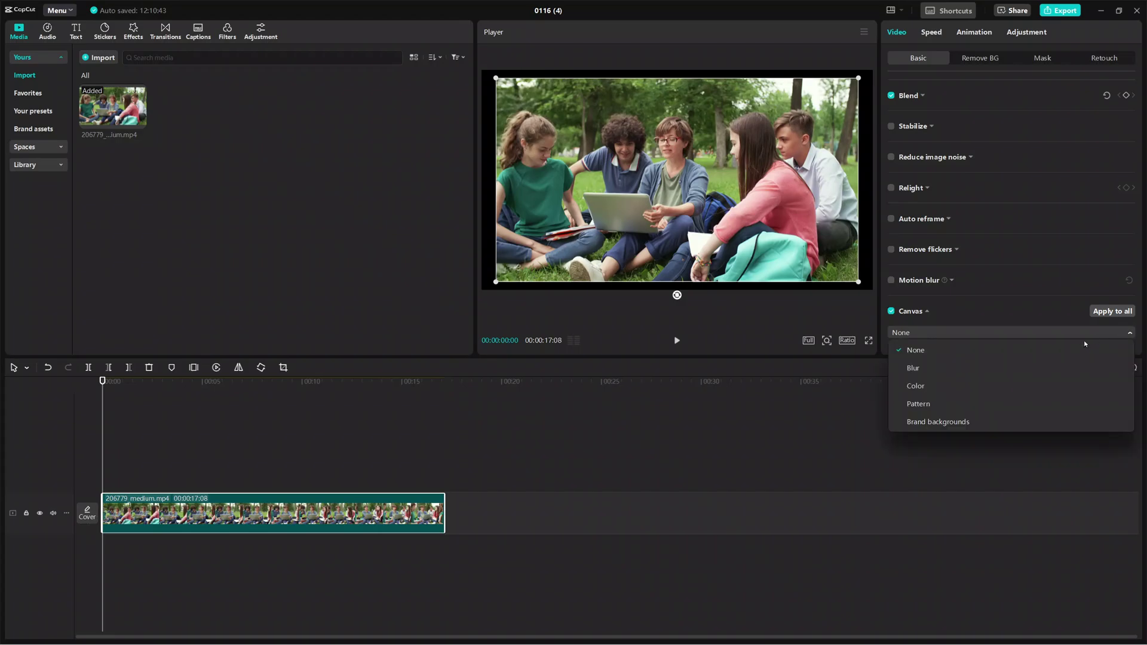
pyautogui.click(974, 386)
pyautogui.scroll(-6, 986, 337)
pyautogui.scroll(6, 990, 326)
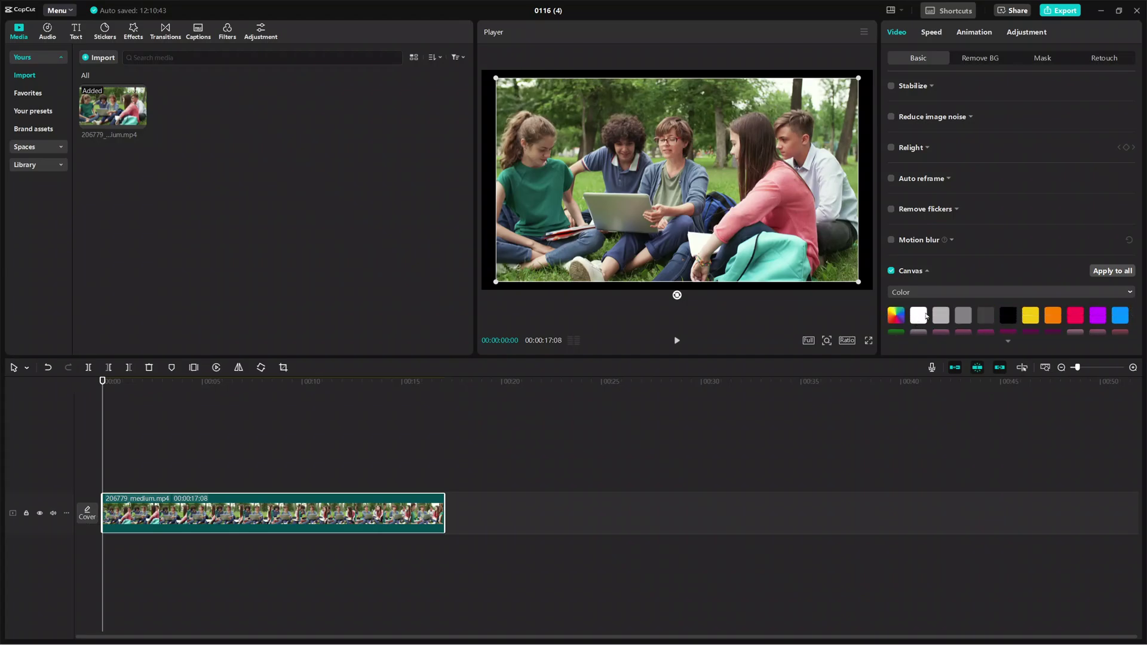
pyautogui.click(1075, 318)
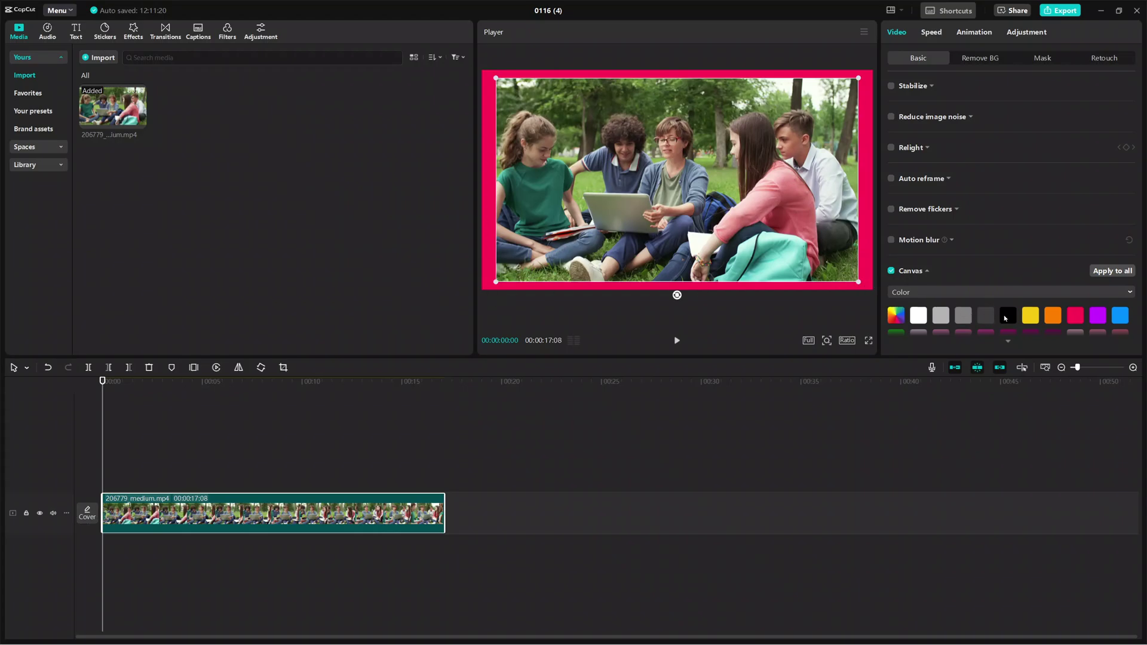
# Change the canvas color to the dark green sampled with the eyedropper from the T-shirt in the video.
pyautogui.scroll(-2, 934, 320)
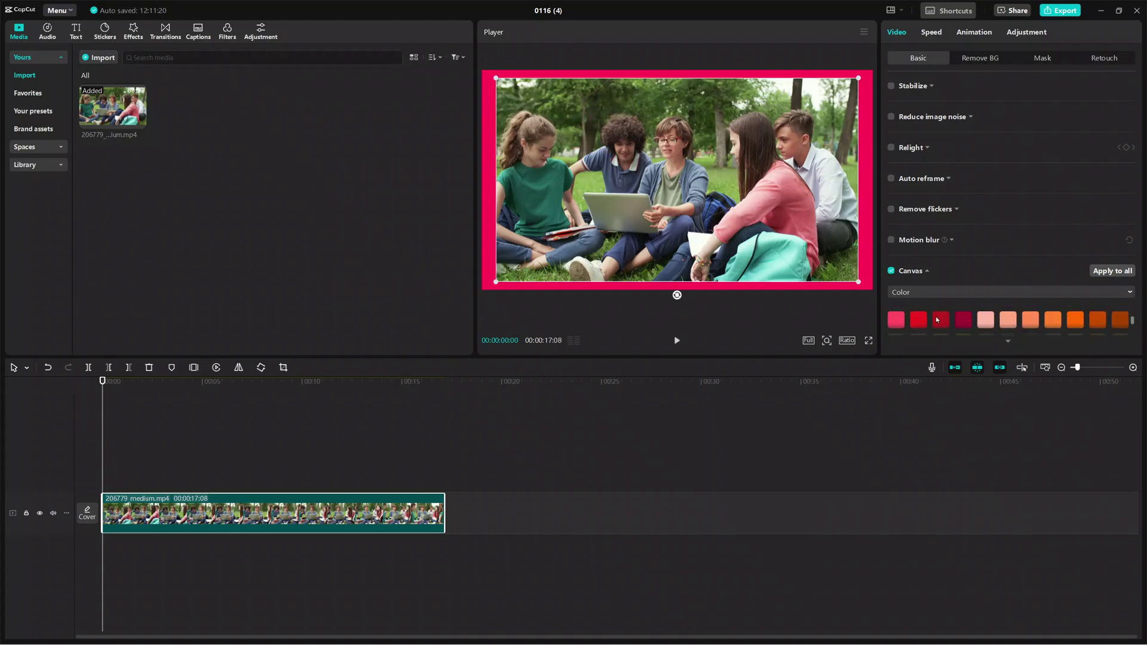
pyautogui.scroll(4, 940, 320)
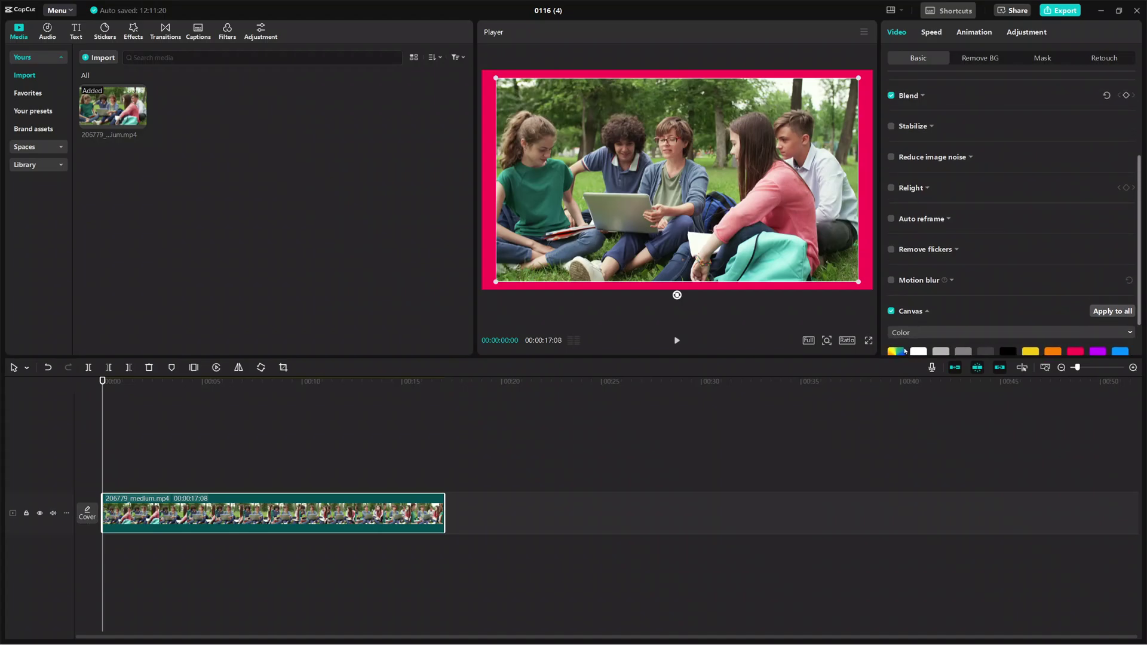
pyautogui.click(896, 351)
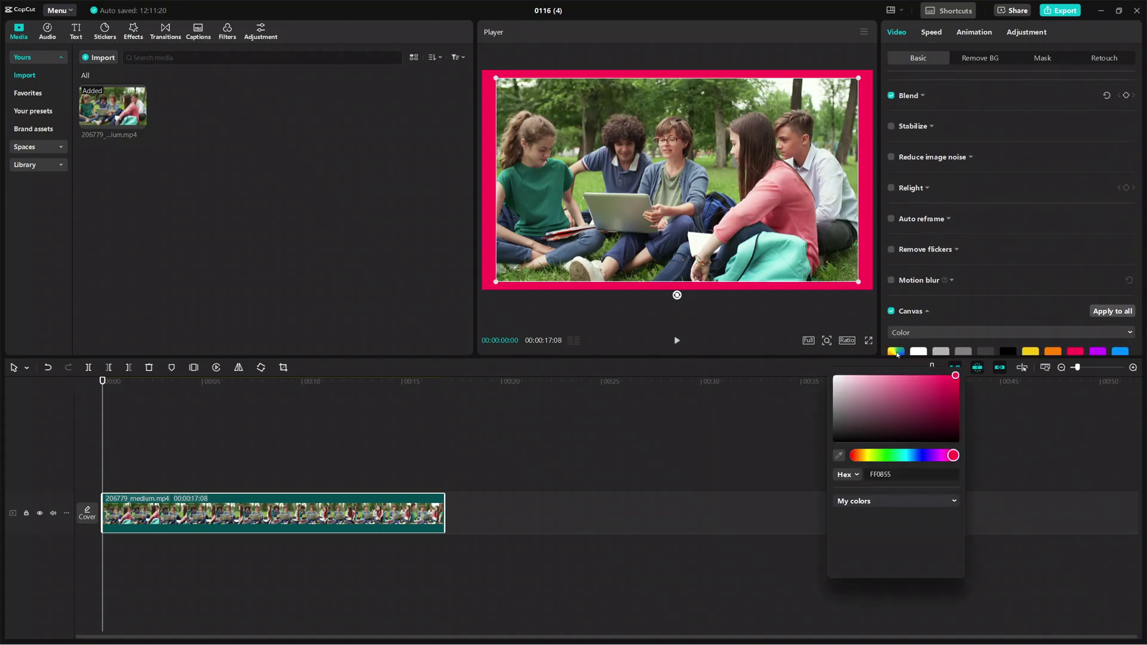
pyautogui.click(839, 457)
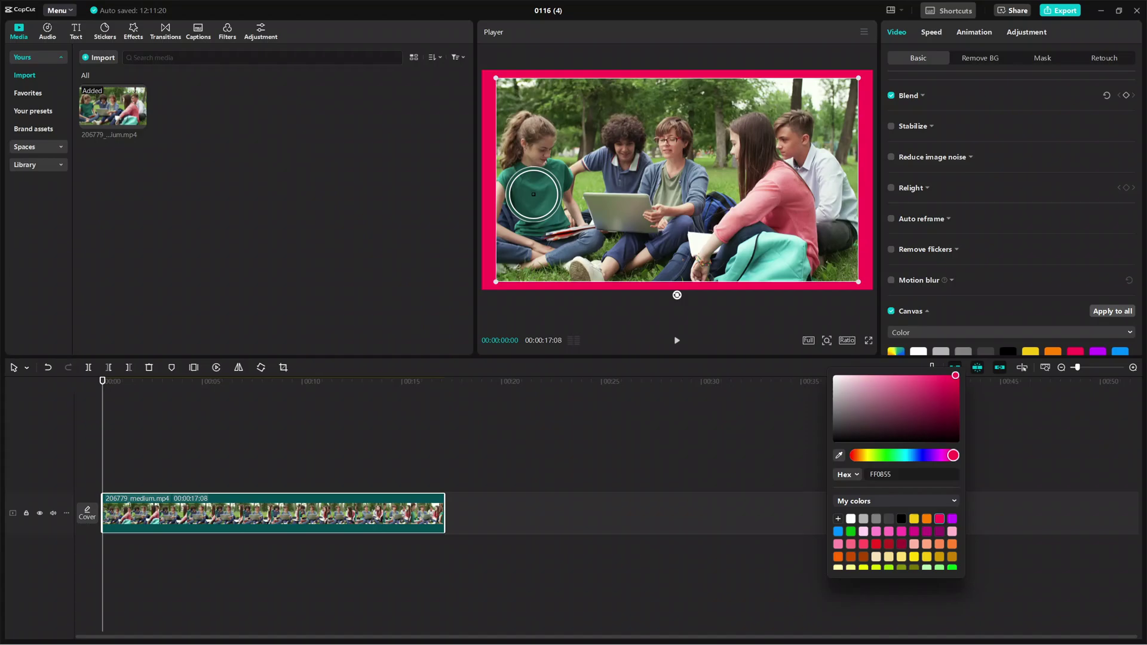
pyautogui.click(533, 194)
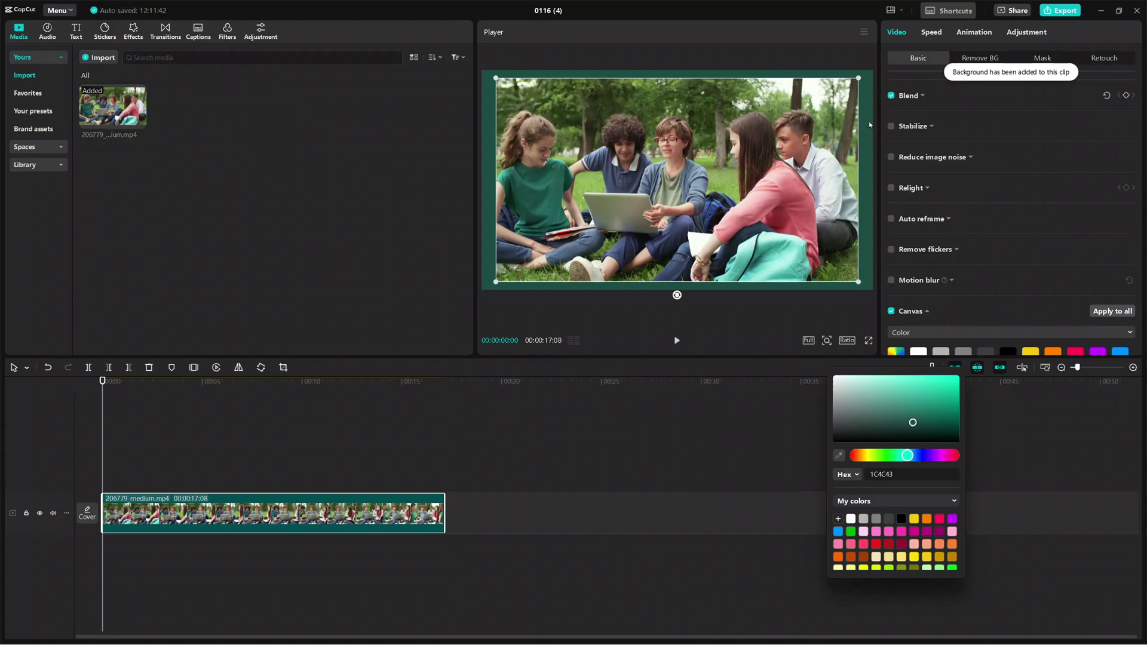
pyautogui.click(784, 410)
# Play the clip from the start to check how the colored border looks around the moving video.
pyautogui.moveTo(449, 452); pyautogui.dragTo(103, 454)
pyautogui.click(676, 340)
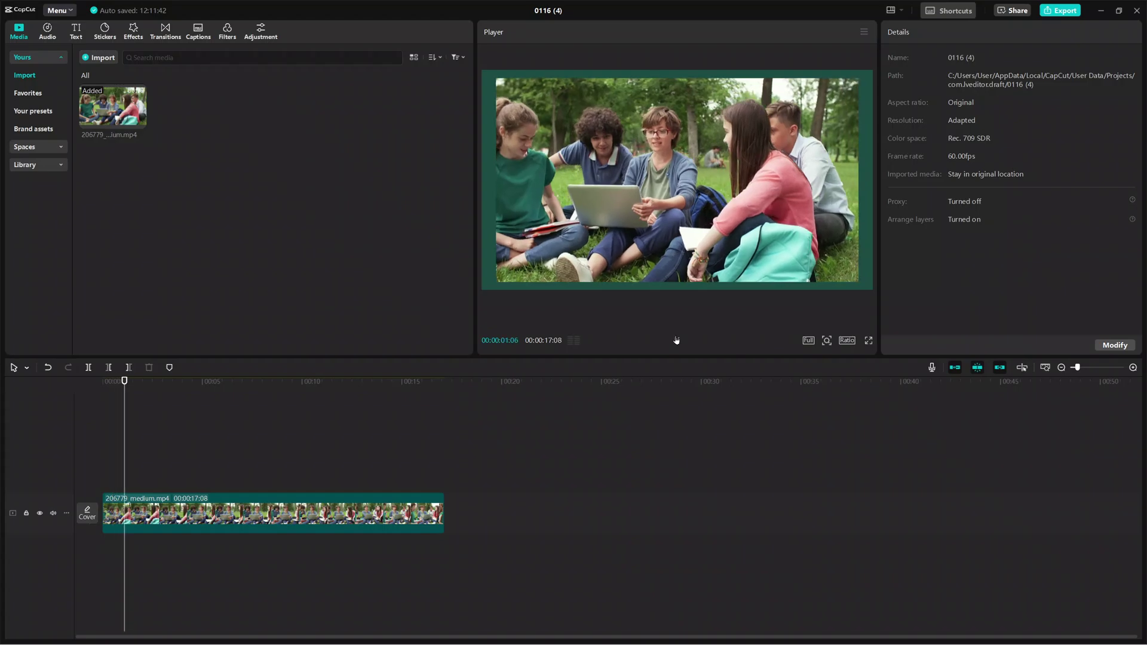
pyautogui.click(676, 339)
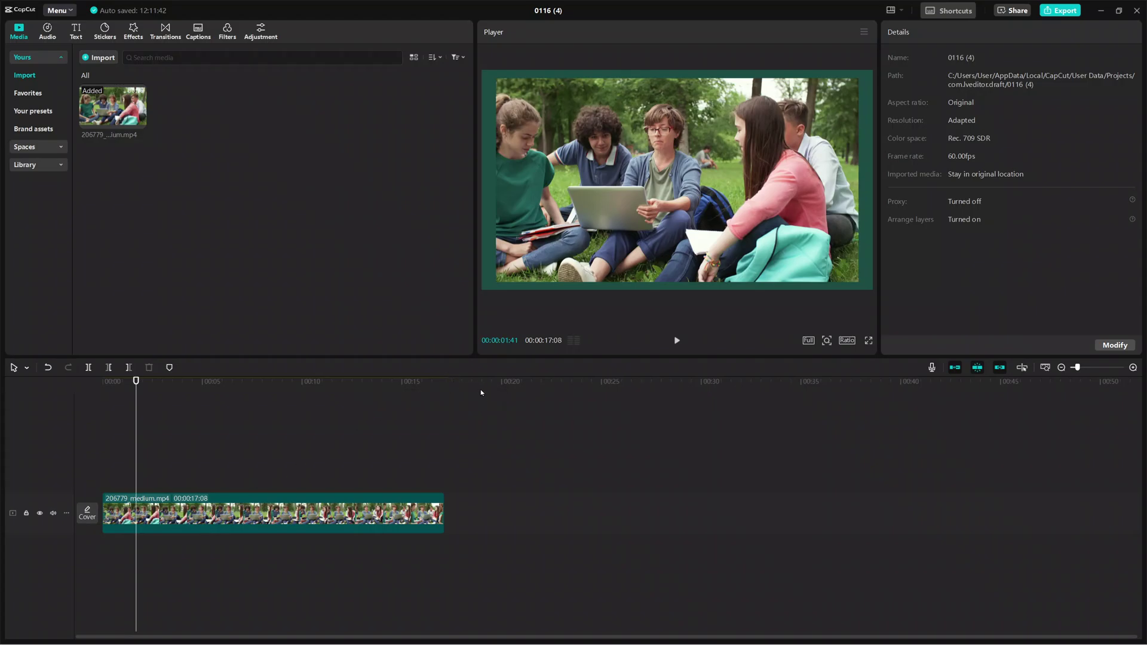
# Undo the canvas color, scaling, clip placement and media import to get back to an empty project.
pyautogui.hotkey('ctrl', 'z')
pyautogui.hotkey('ctrl', 'z')
pyautogui.hotkey('ctrl', 'z')
pyautogui.hotkey('ctrl', 'z')
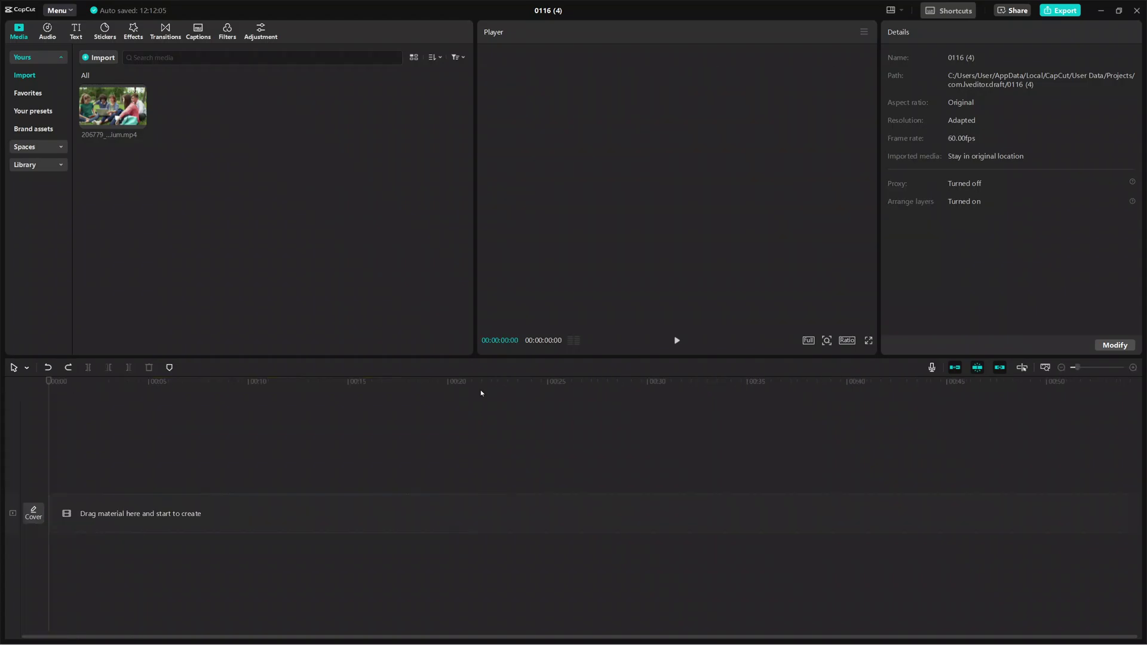
# Import the 206779_medium video from the CapCut folder into the emptied project.
pyautogui.click(164, 81)
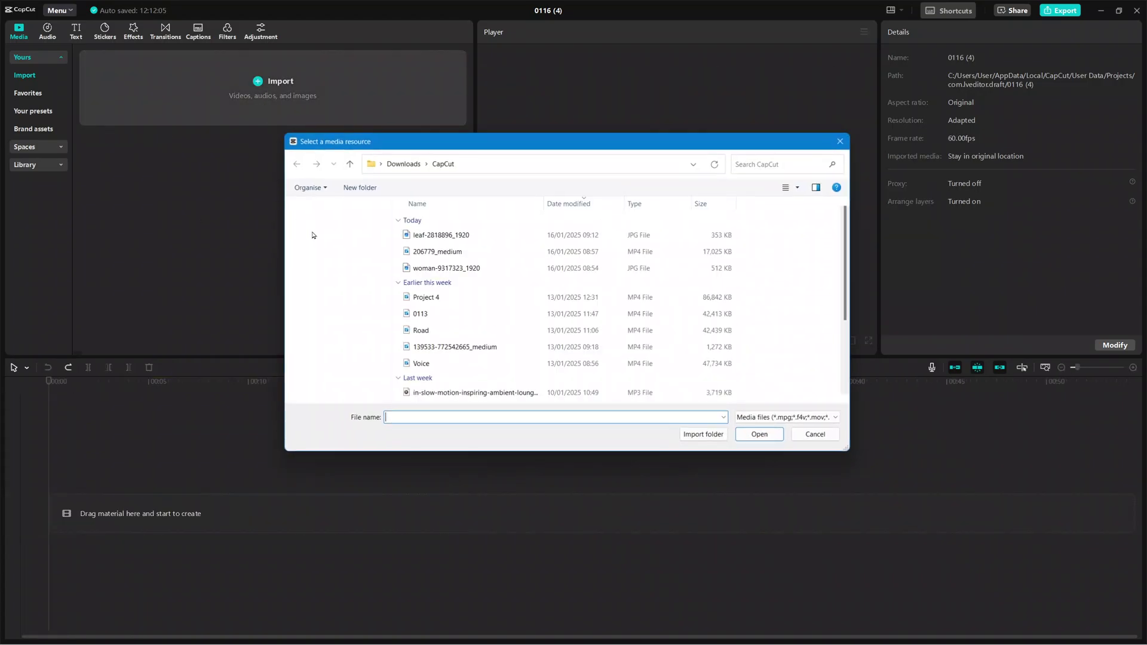
pyautogui.click(503, 253)
pyautogui.click(760, 434)
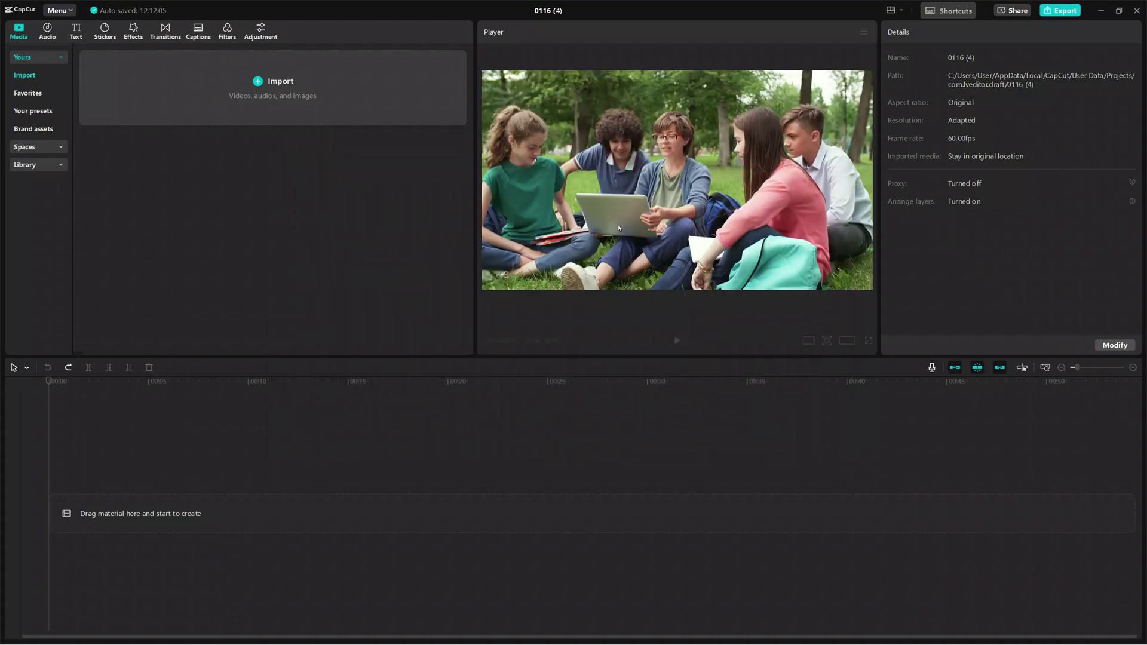
pyautogui.click(352, 235)
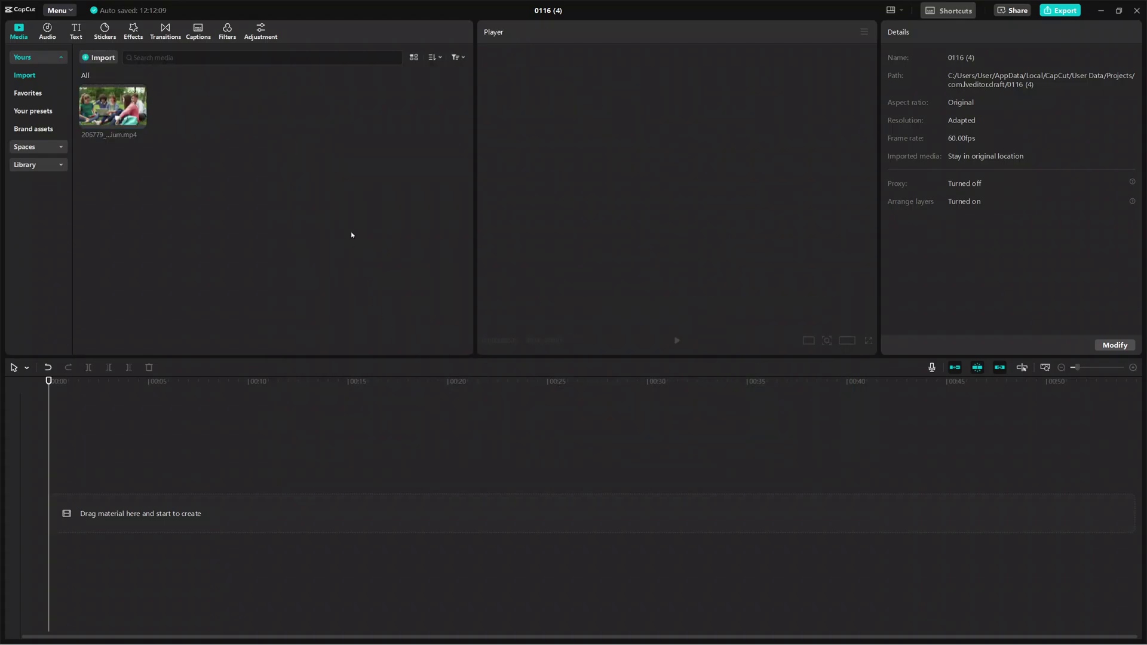
# Import the empire-state-building-6675010_1920 image from the CapCut folder.
pyautogui.click(111, 57)
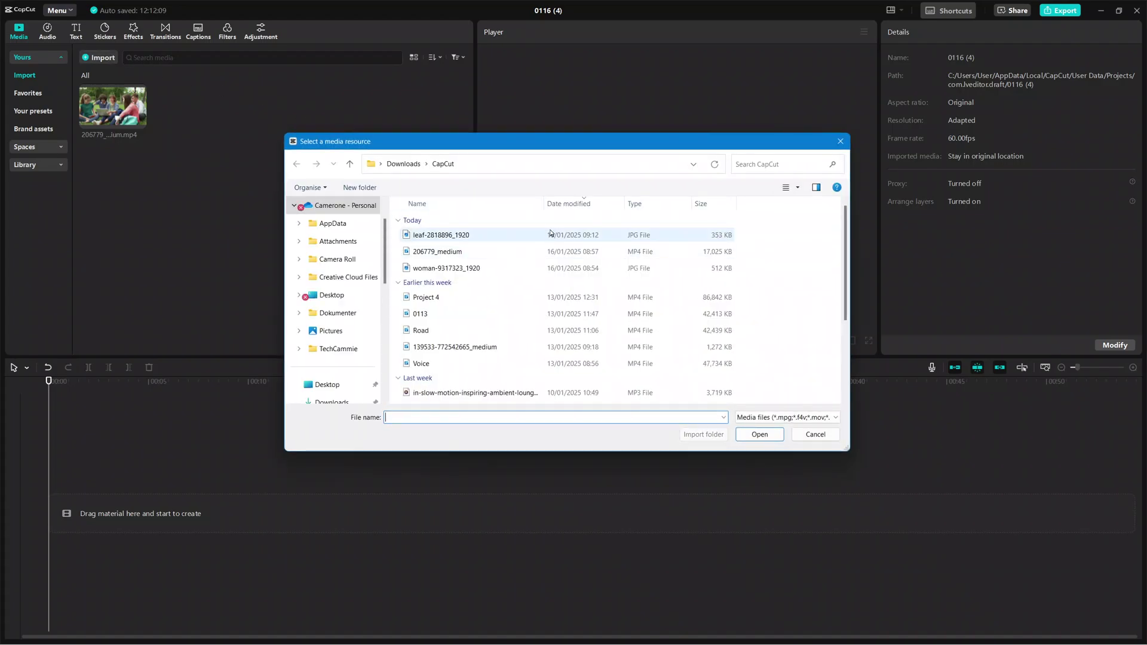
pyautogui.click(552, 238)
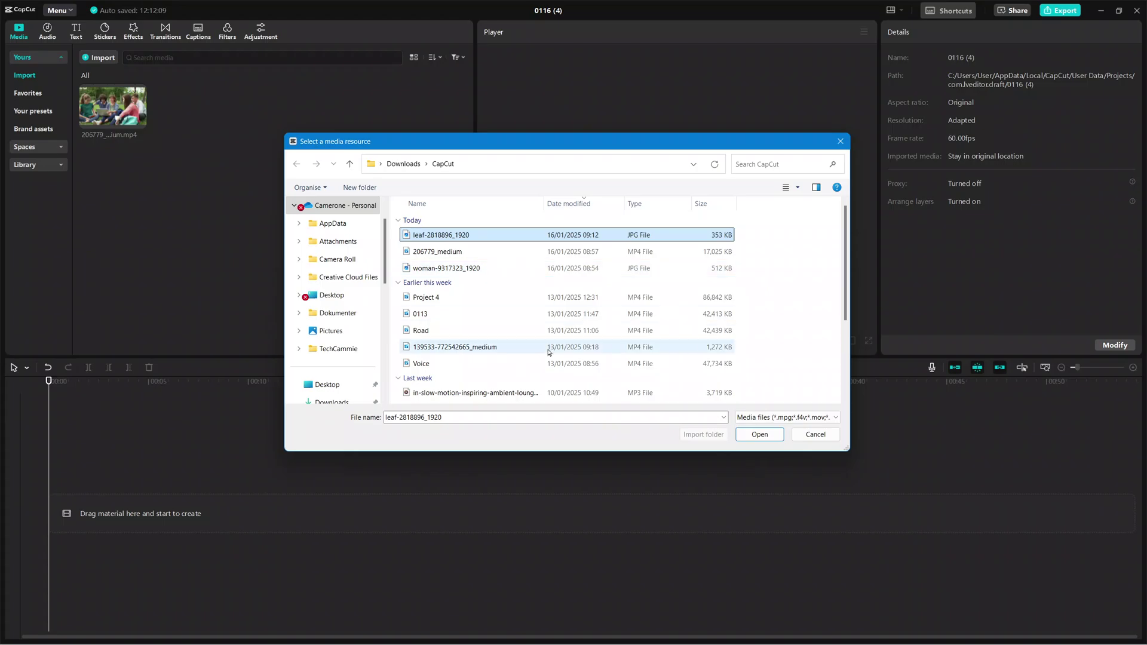
pyautogui.scroll(-3, 546, 353)
pyautogui.click(529, 346)
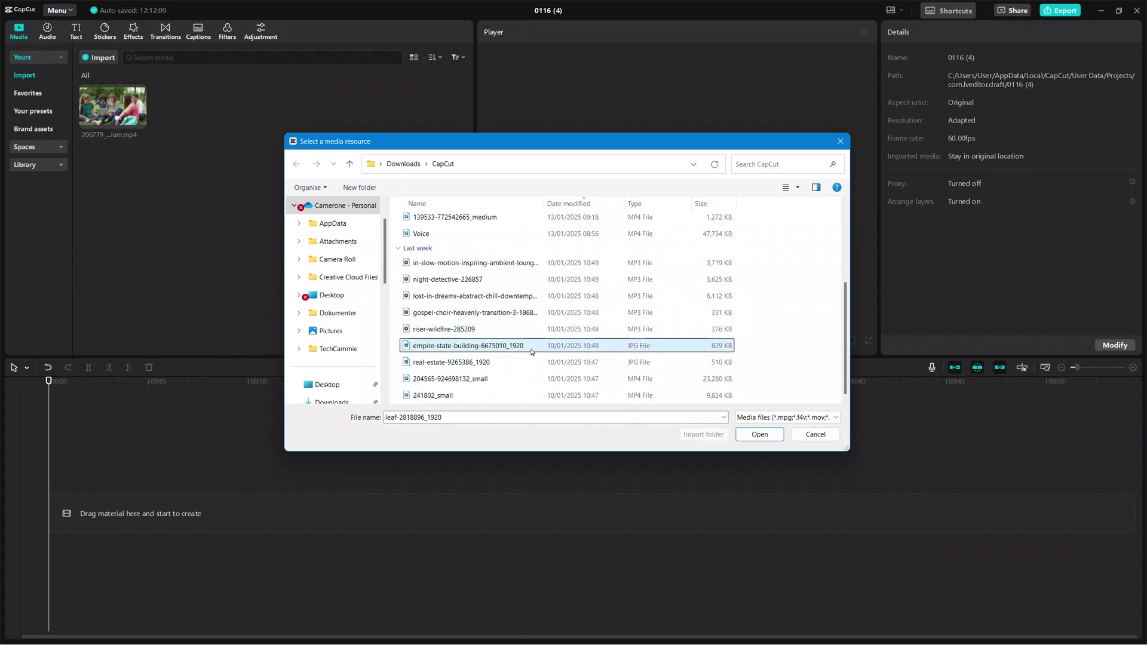
pyautogui.click(759, 435)
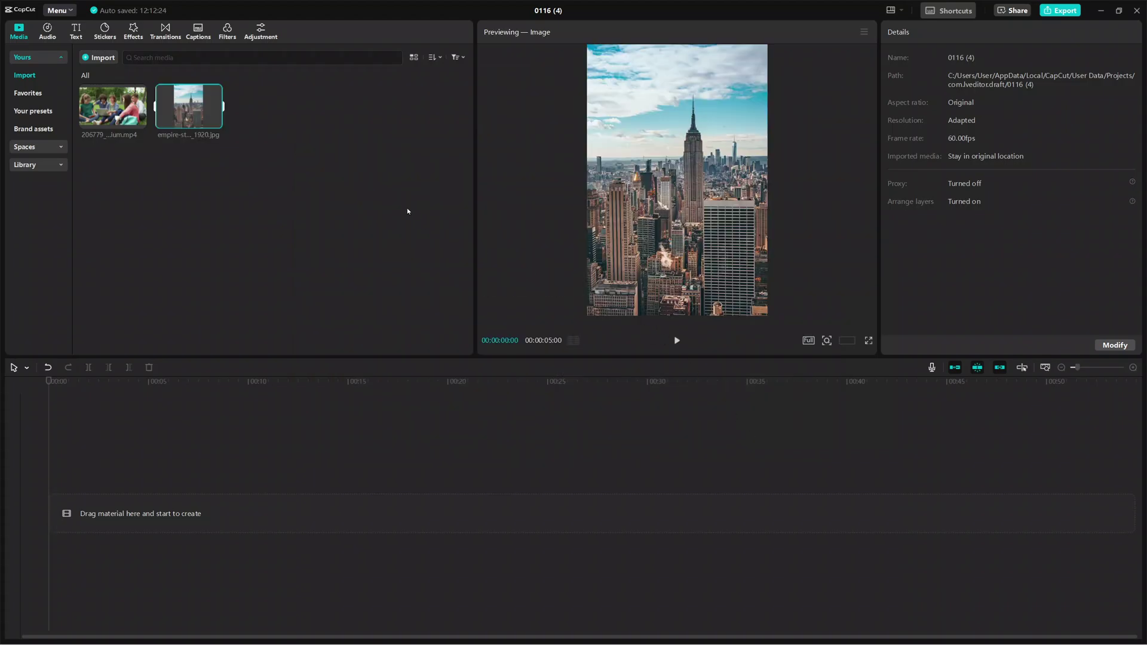
# Place the Empire State Building image at the start of the main track.
pyautogui.click(316, 203)
pyautogui.click(189, 110)
pyautogui.moveTo(189, 110); pyautogui.dragTo(110, 514)
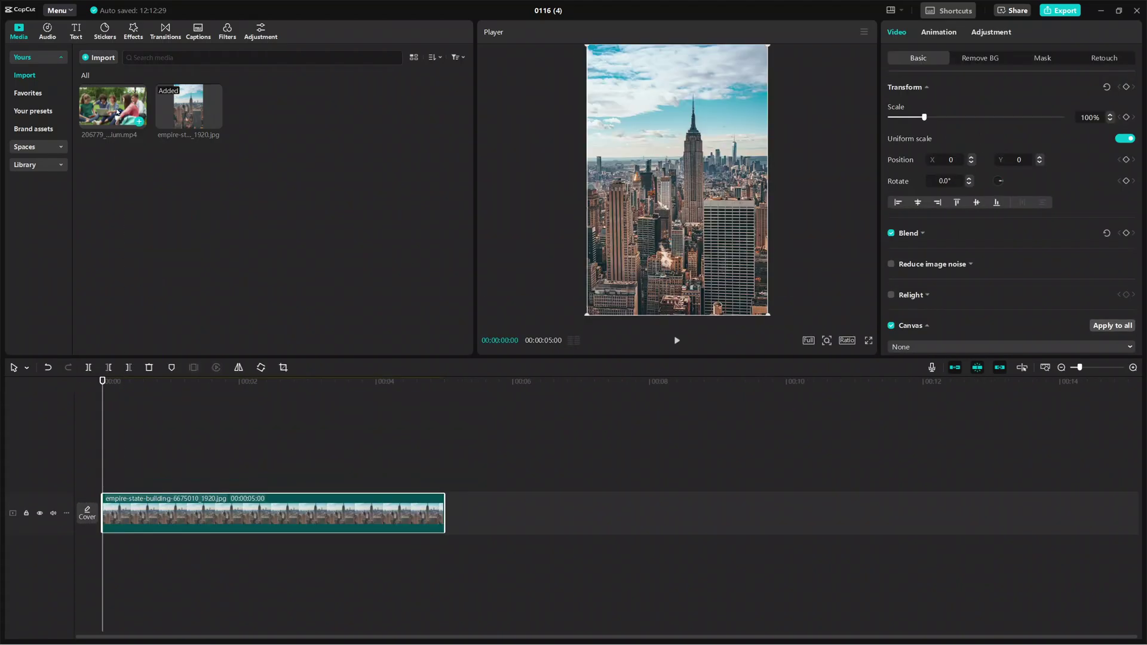
pyautogui.moveTo(110, 104); pyautogui.dragTo(181, 481)
pyautogui.moveTo(650, 195)
pyautogui.mouseDown()
pyautogui.moveTo(646, 211)
pyautogui.moveTo(654, 200)
pyautogui.mouseUp()
# Set the aspect ratio to 4:3, and fill the frame with the image rotated -90°, scaled to 153% and positioned at X -125, Y 30.
pyautogui.click(848, 342)
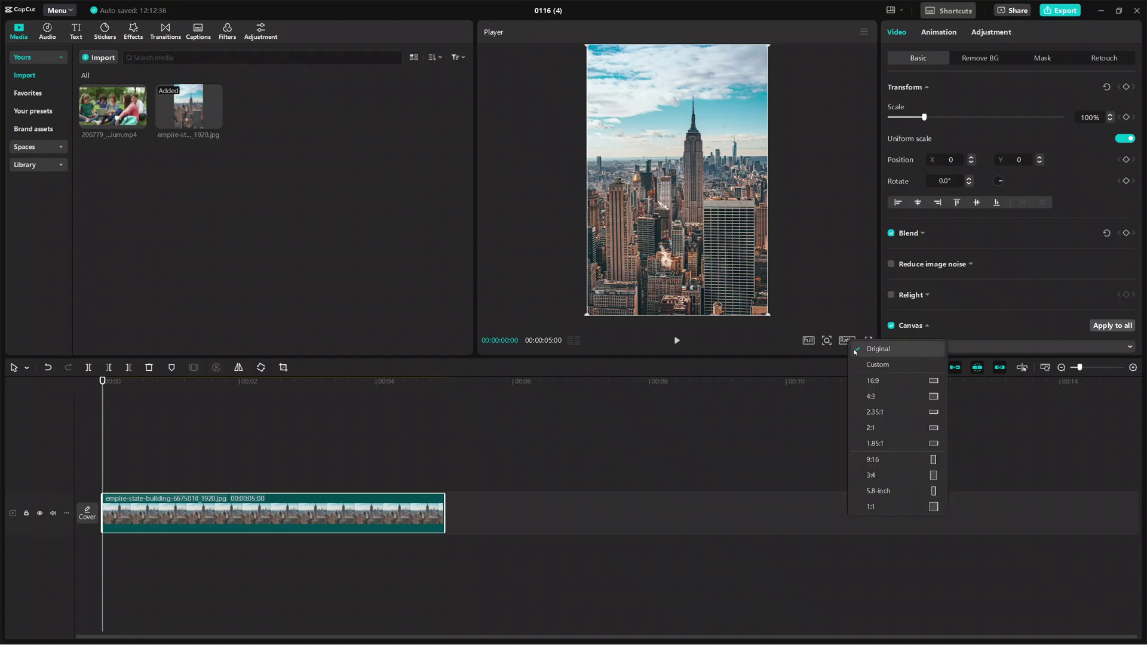
pyautogui.click(877, 390)
pyautogui.moveTo(714, 250); pyautogui.dragTo(706, 206)
pyautogui.moveTo(668, 286); pyautogui.dragTo(868, 150)
pyautogui.moveTo(802, 227); pyautogui.dragTo(791, 259)
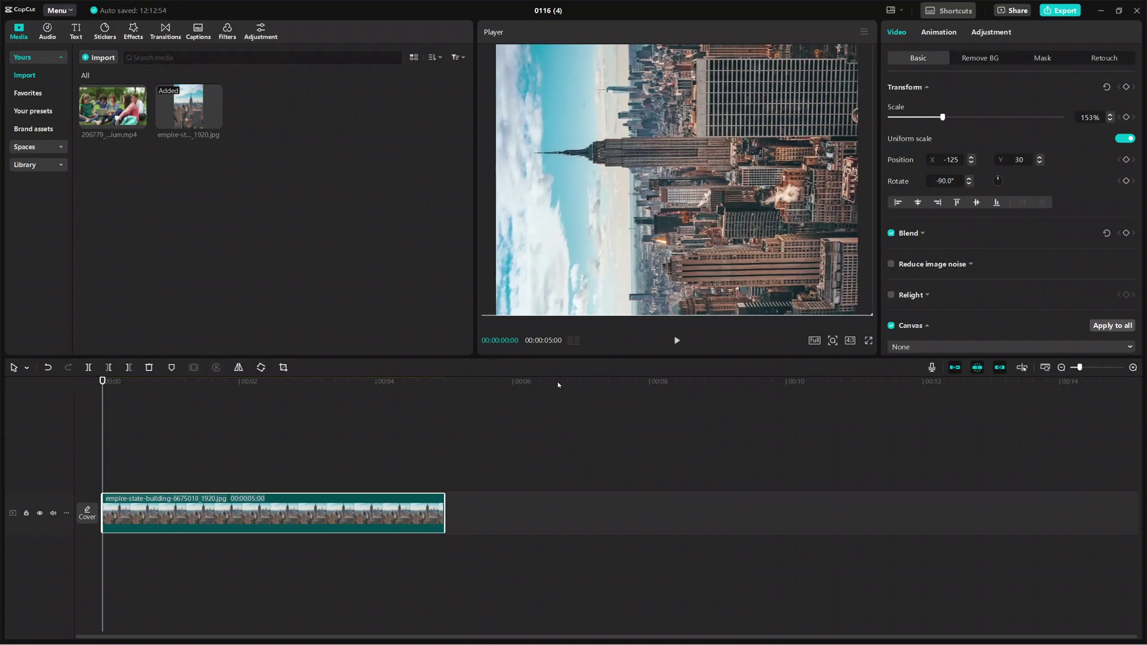
# Place the 206779_medium video on a new track above the image, starting at the beginning of the timeline.
pyautogui.click(472, 400)
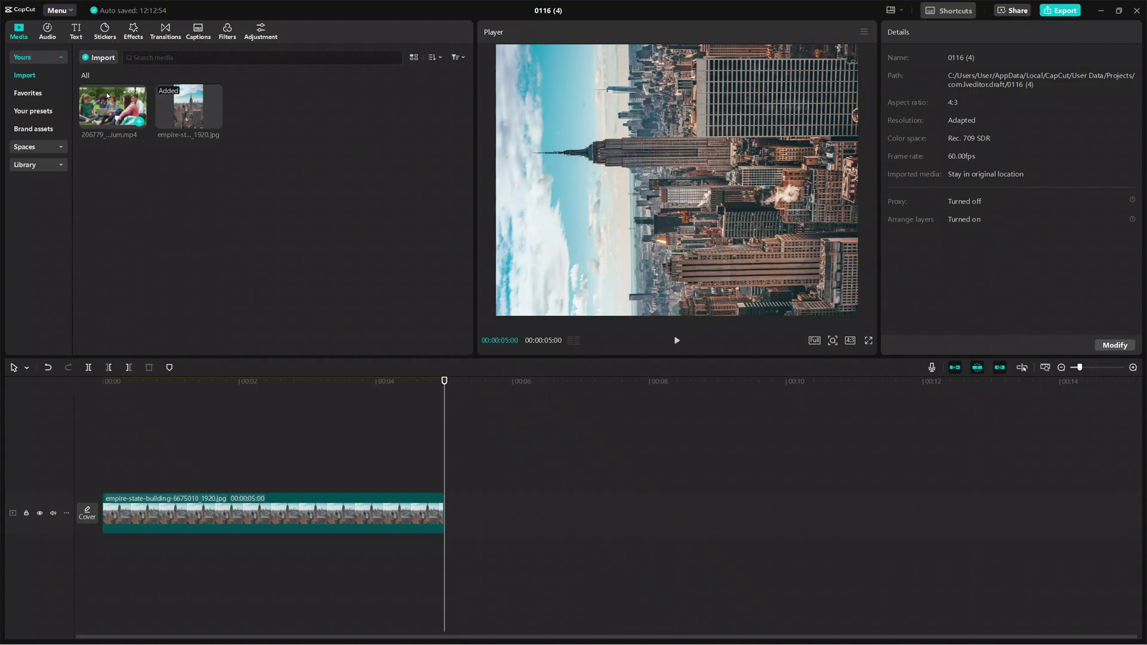
pyautogui.moveTo(104, 106); pyautogui.dragTo(106, 474)
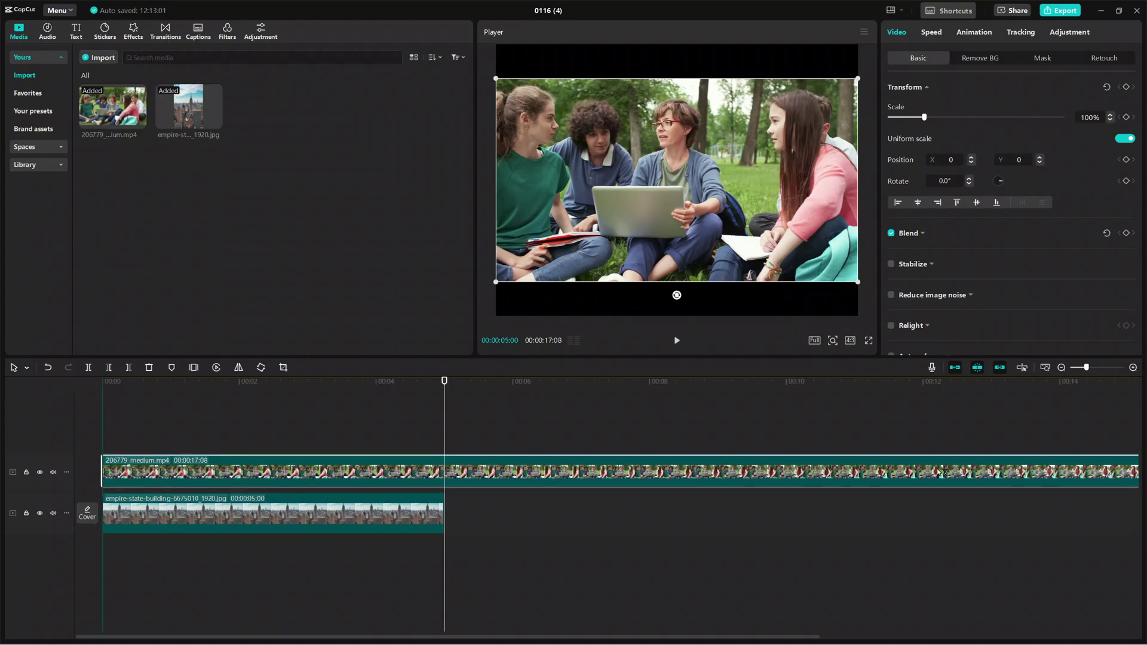
# Trim the end of the 206779_medium video to 5 seconds so it matches the length of the background image.
pyautogui.moveTo(103, 469); pyautogui.dragTo(633, 491)
pyautogui.moveTo(679, 480); pyautogui.dragTo(358, 473)
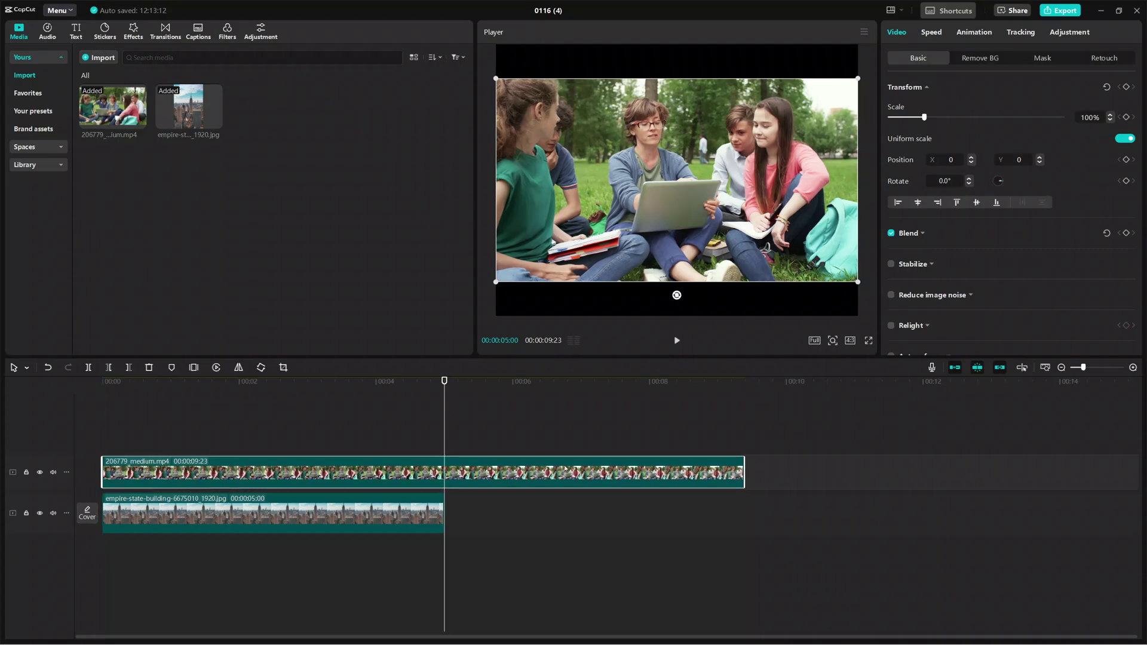
pyautogui.moveTo(743, 473); pyautogui.dragTo(444, 478)
# Scale the 206779_medium video down to 90% and centre it in the frame so the background image forms a border.
pyautogui.click(363, 430)
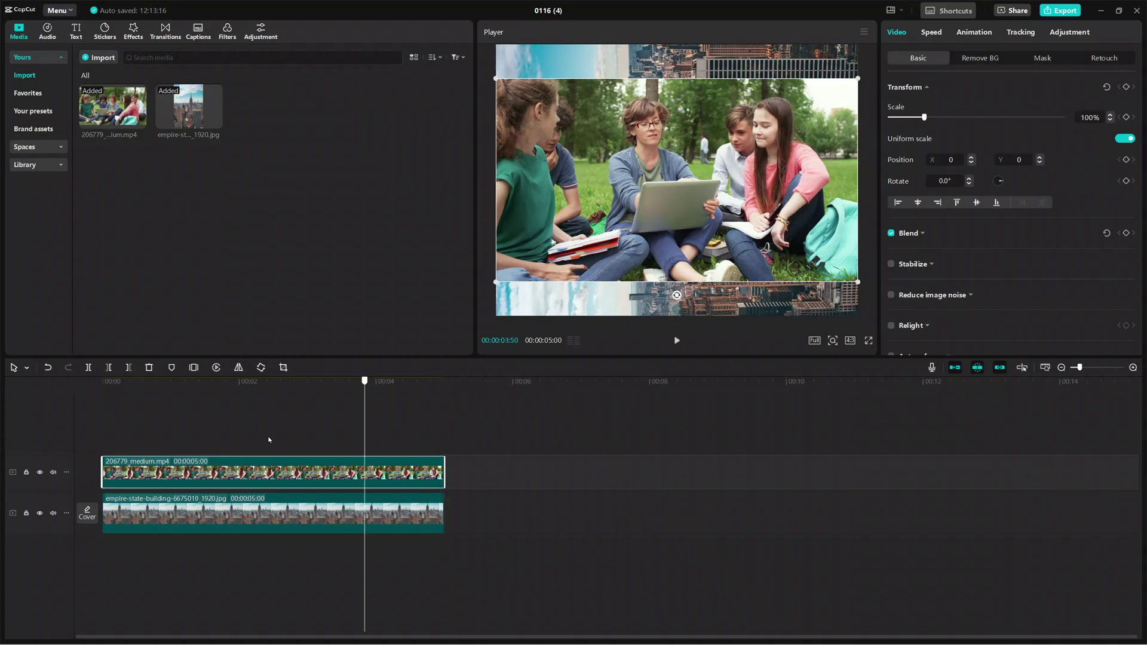
pyautogui.click(158, 430)
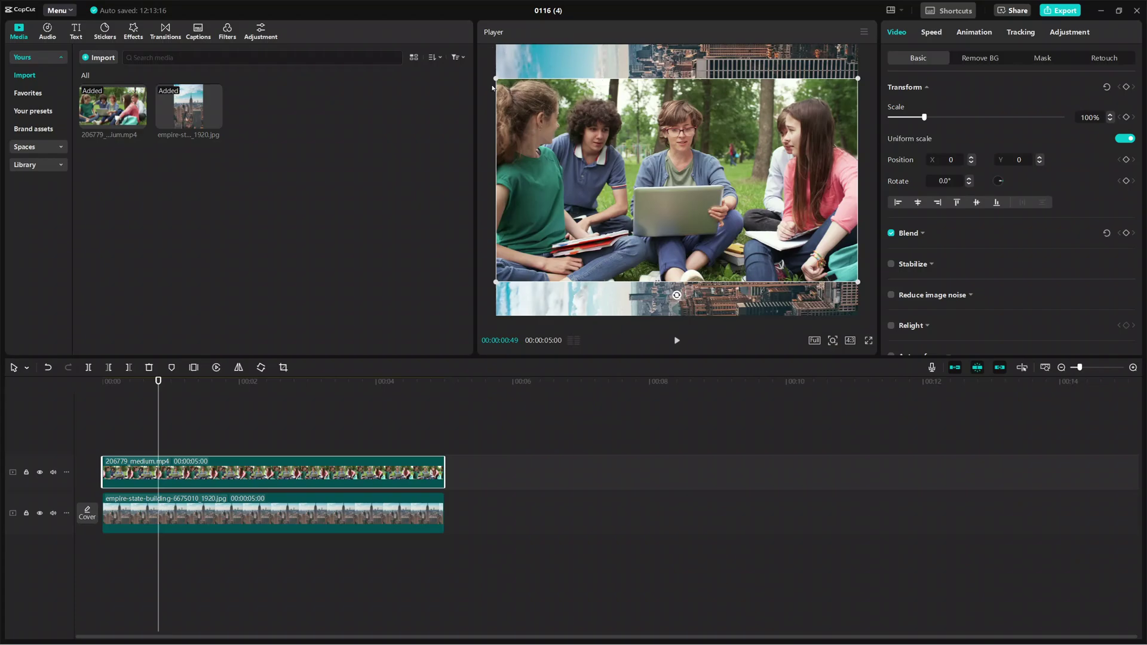
pyautogui.moveTo(498, 78); pyautogui.dragTo(519, 101)
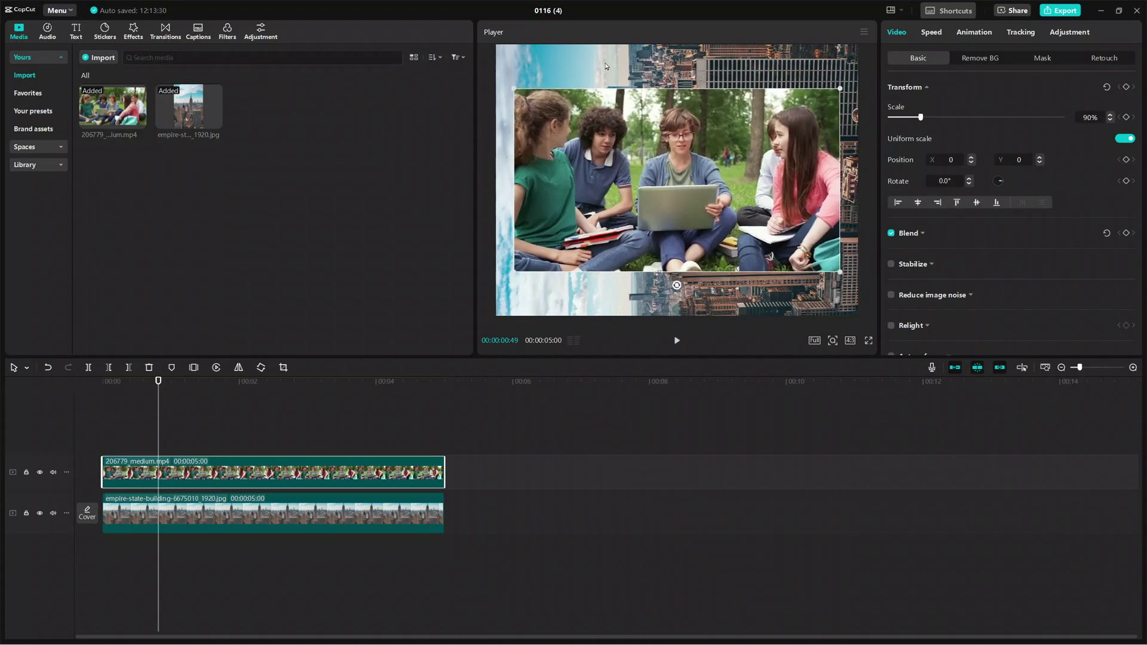
pyautogui.moveTo(695, 208); pyautogui.dragTo(695, 201)
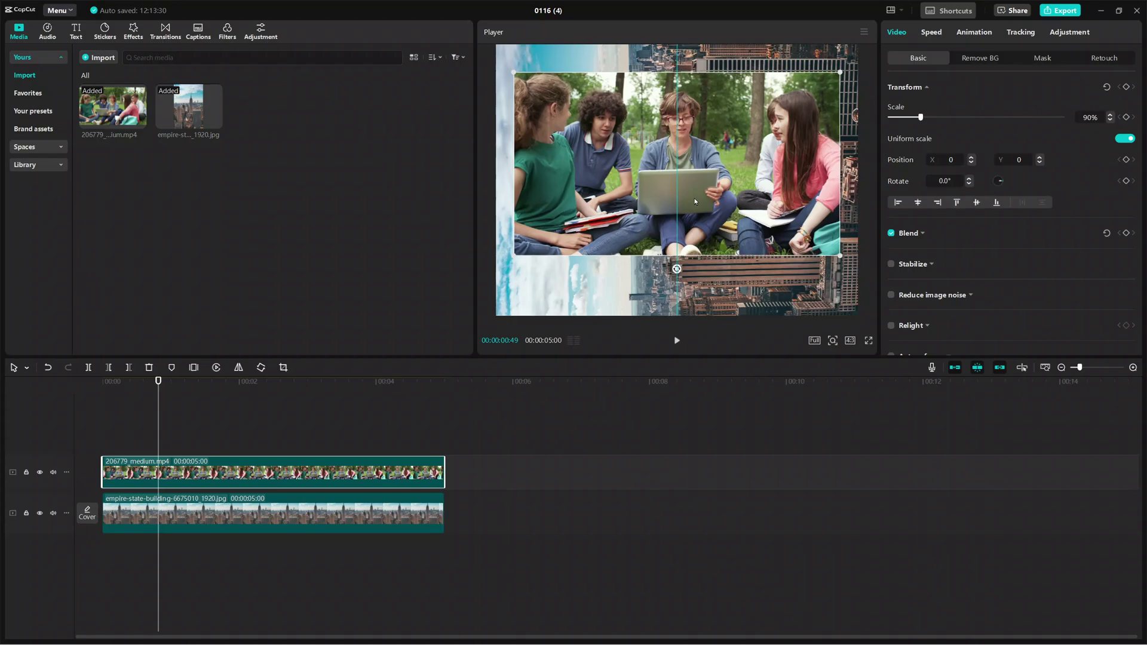
pyautogui.moveTo(695, 202); pyautogui.dragTo(695, 219)
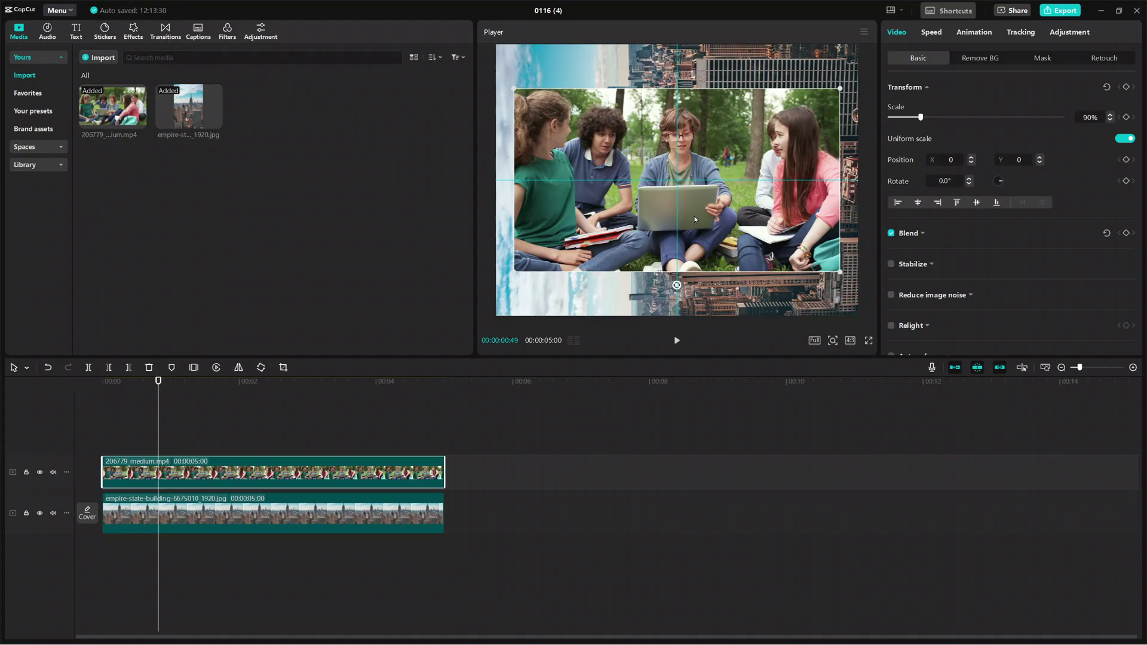
pyautogui.moveTo(695, 219); pyautogui.dragTo(695, 219)
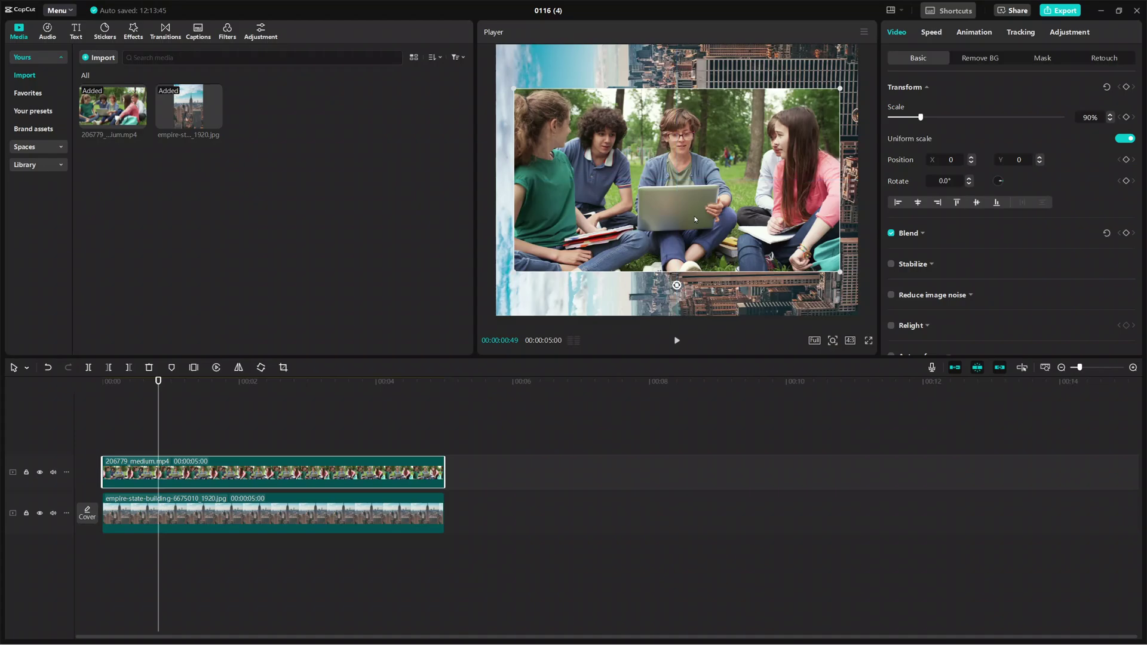
# Play back the timeline to preview the video with its background image border.
pyautogui.click(677, 340)
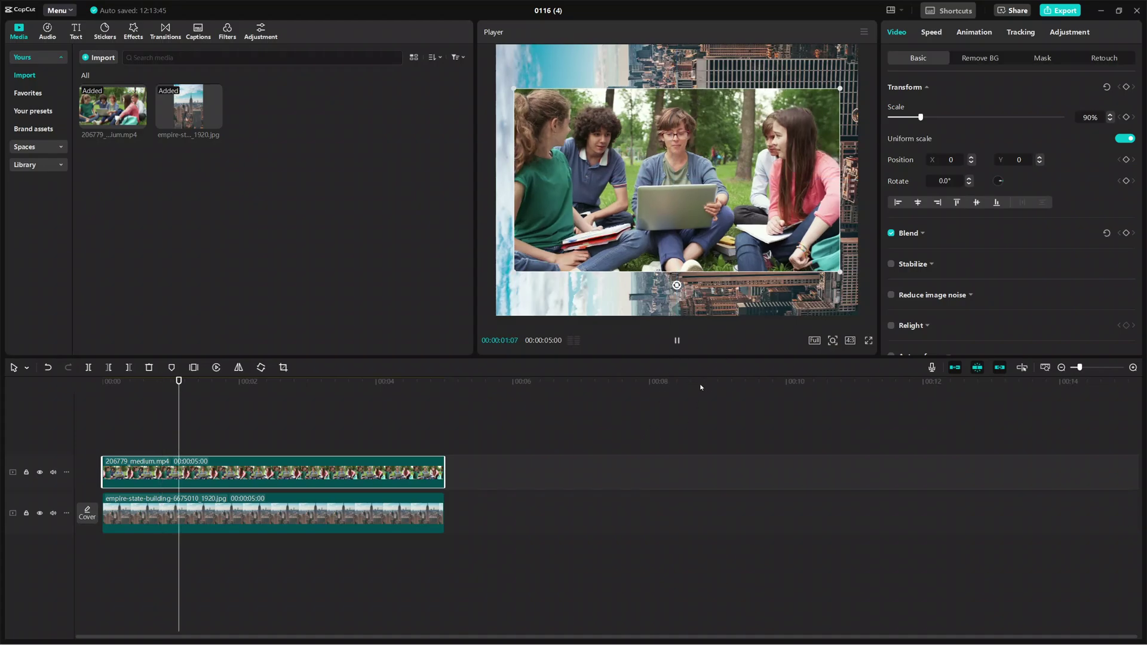
pyautogui.click(680, 341)
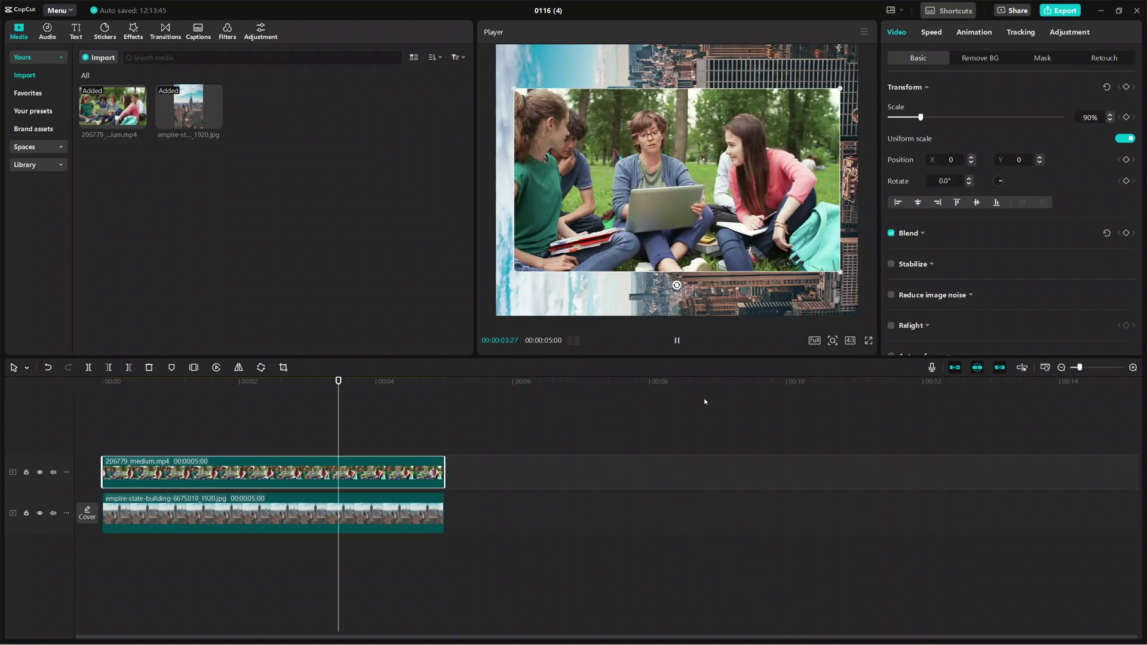
pyautogui.click(678, 342)
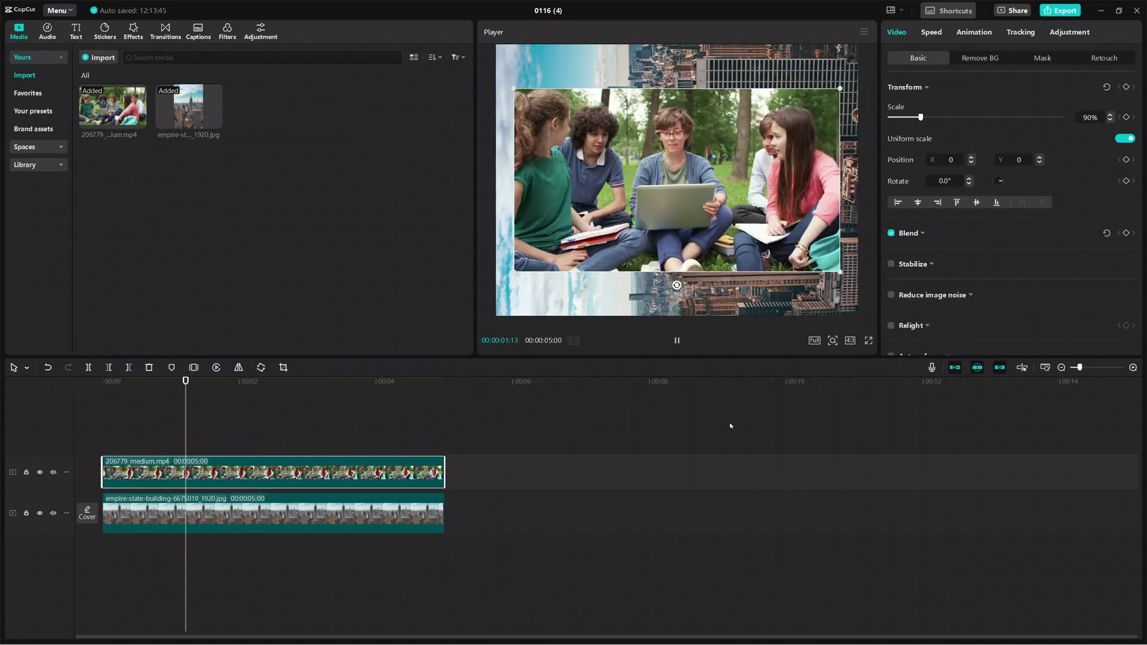